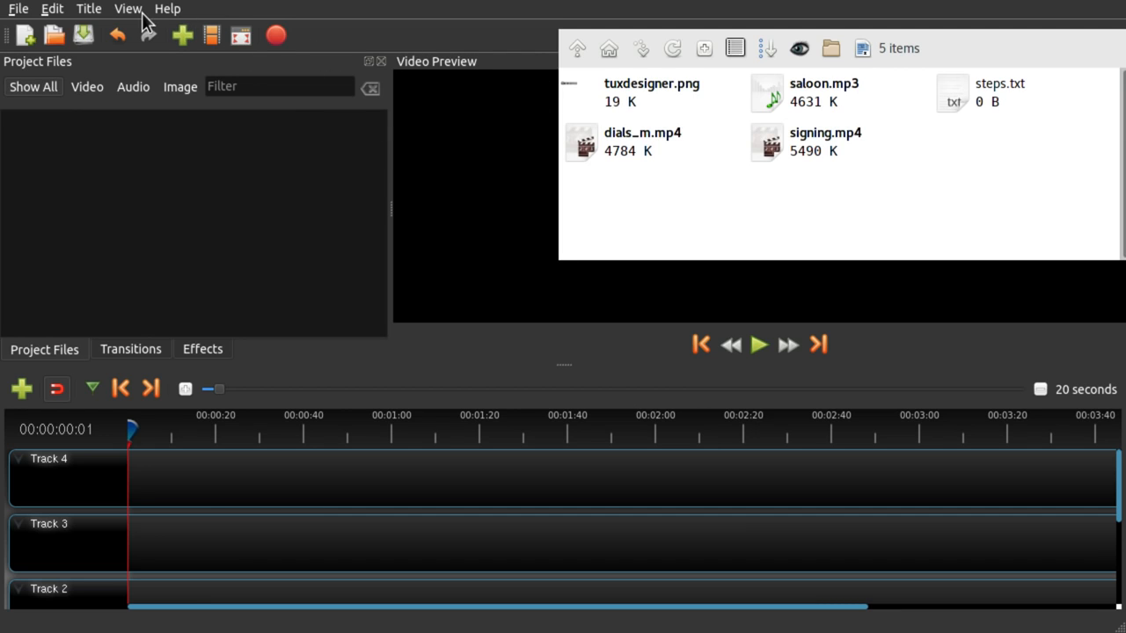
Review the available project profiles and keep the HD 720p 30 fps profile
left_click(212, 38)
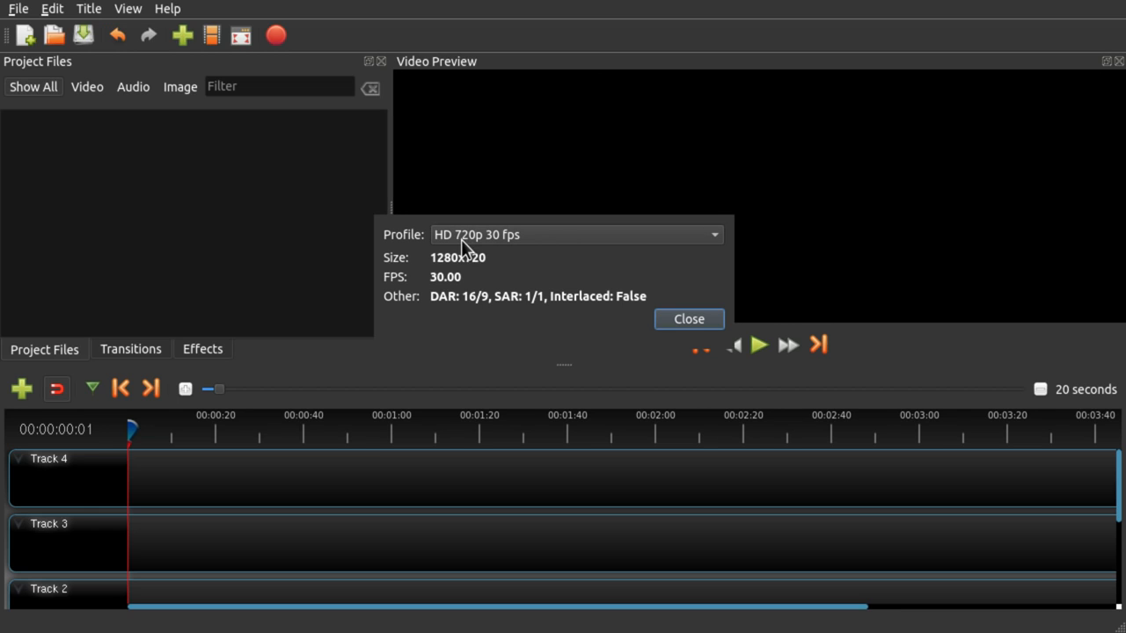
left_click(600, 236)
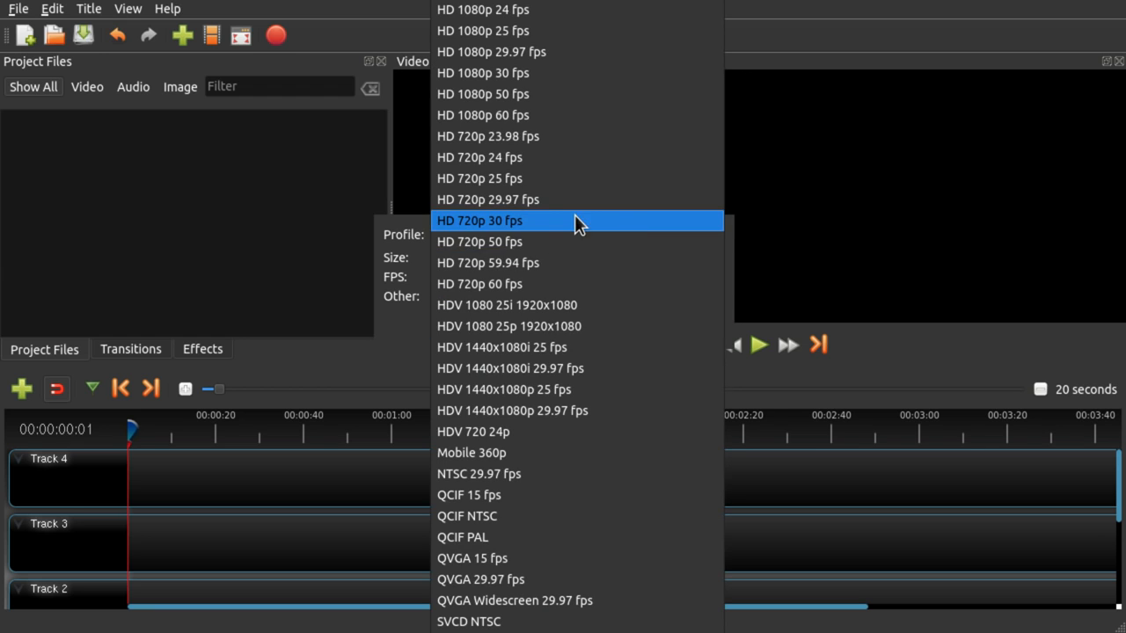
left_click(406, 279)
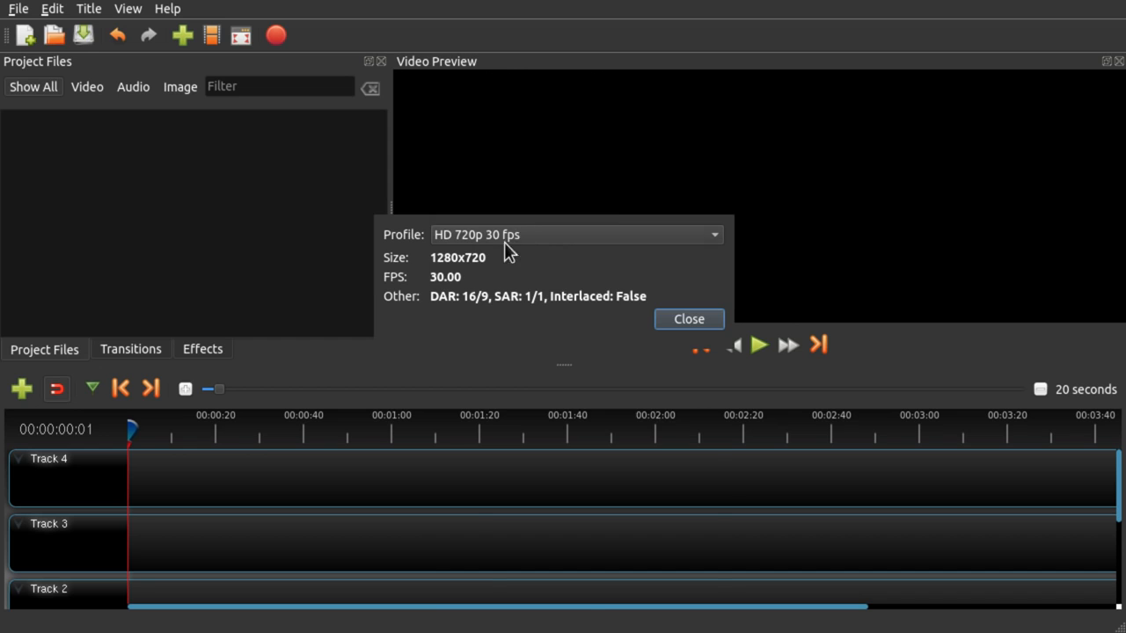
left_click(509, 235)
left_click(415, 250)
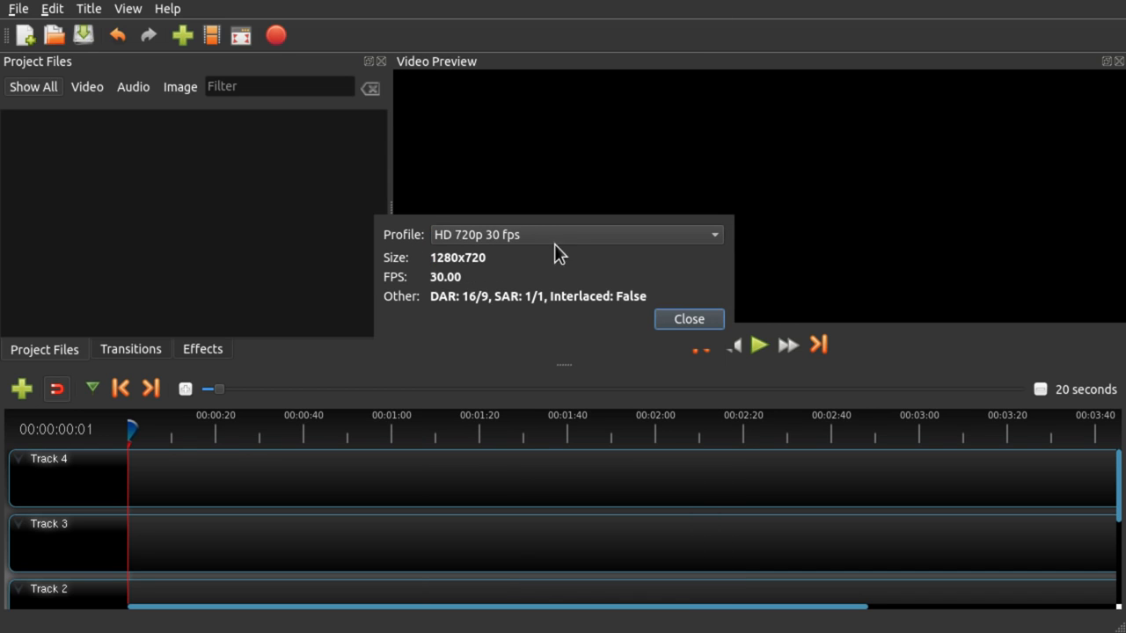
left_click(709, 321)
Import tuxdesigner.png, saloon.mp3, dials_m.mp4 and signing.mp4 from the file manager into the project files
key("alt+Tab")
left_click_drag(846, 210, 623, 78)
left_click_drag(591, 125, 202, 214)
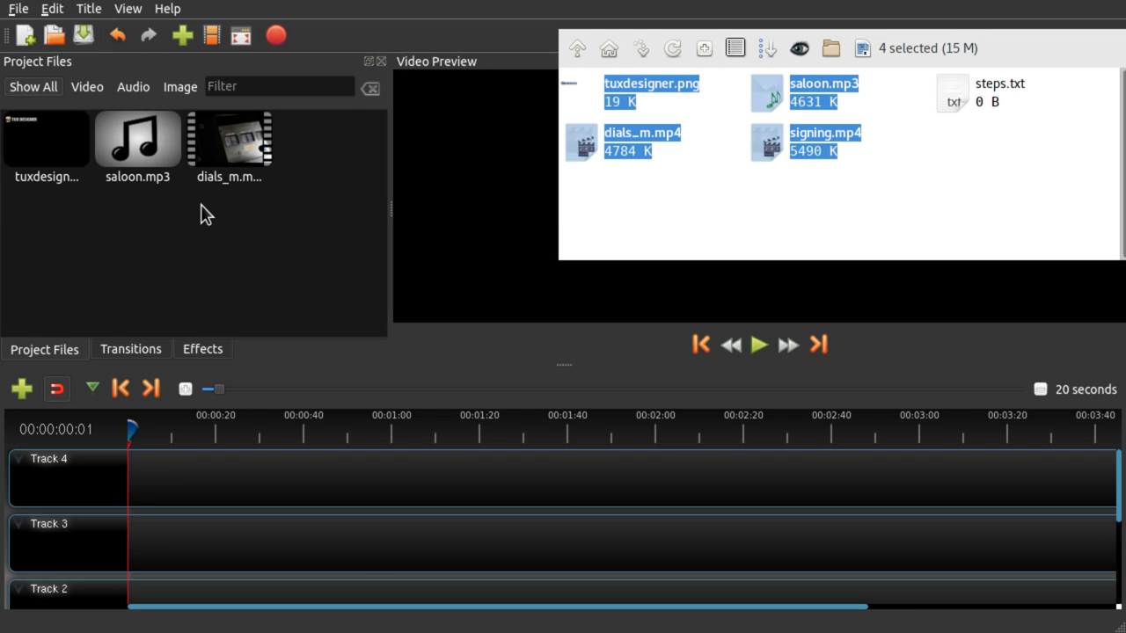
left_click(188, 231)
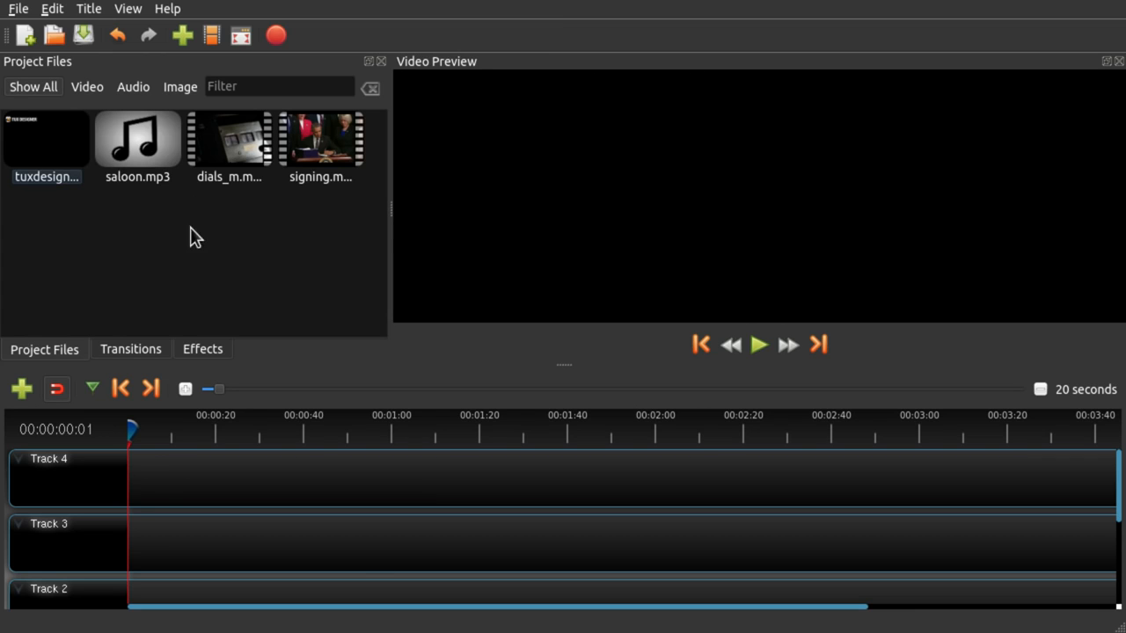
Remove Track 4 and Track 3 from the timeline and enlarge the timeline area so all remaining tracks fit
scroll(164, 488, "down", 3)
scroll(165, 488, "up", 3)
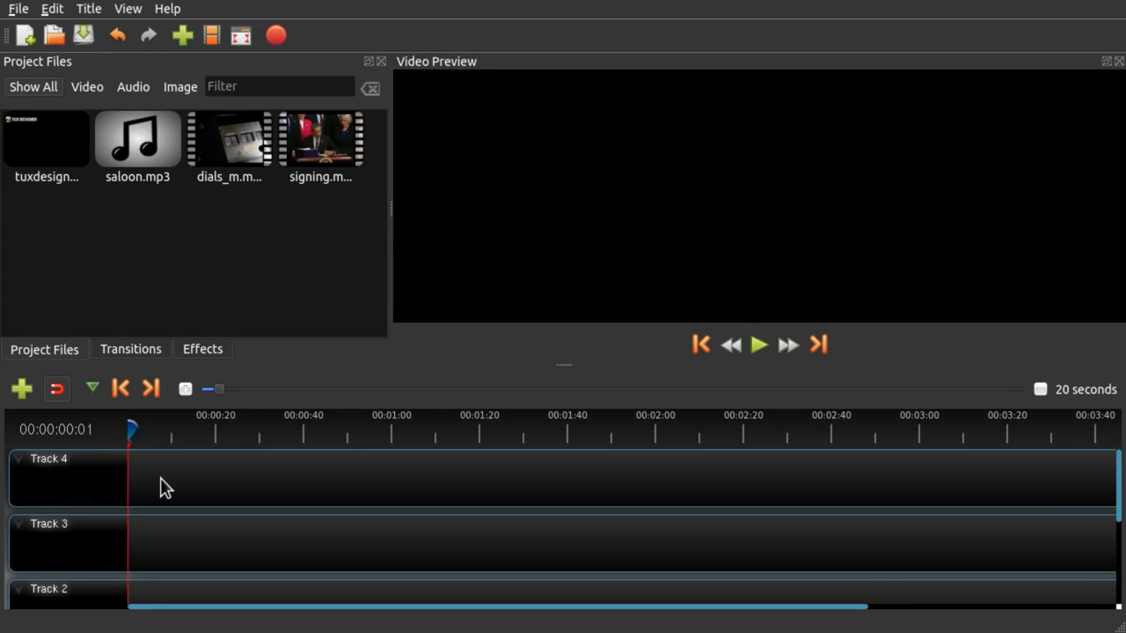
right_click(97, 485)
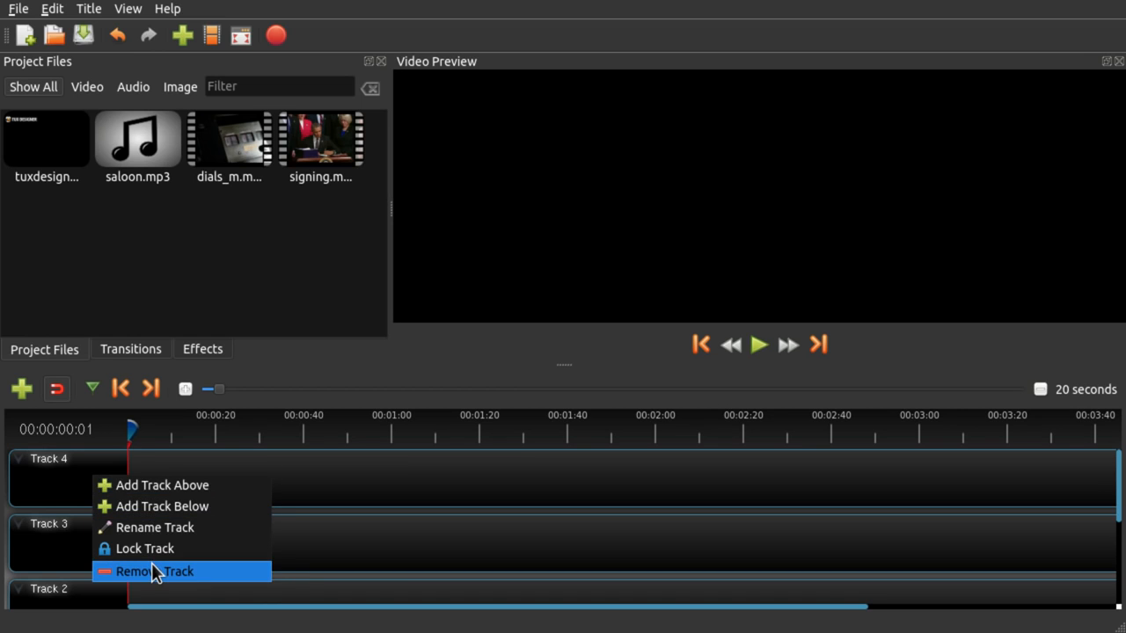
left_click(153, 575)
right_click(91, 486)
left_click(151, 576)
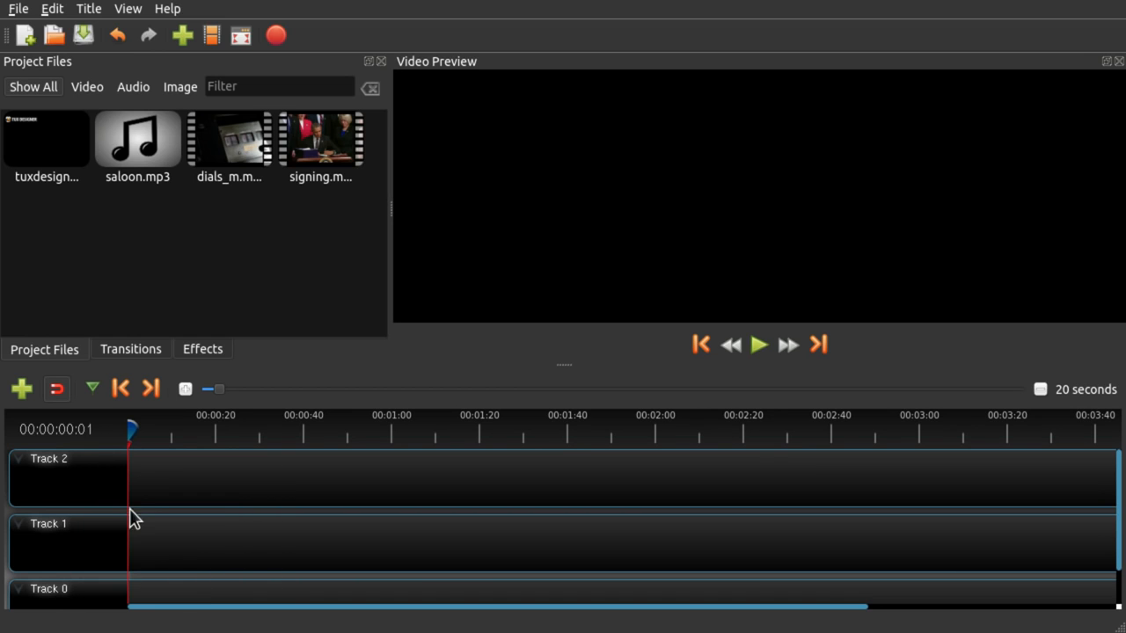
right_click(97, 484)
left_click(93, 464)
left_click_drag(555, 362, 585, 329)
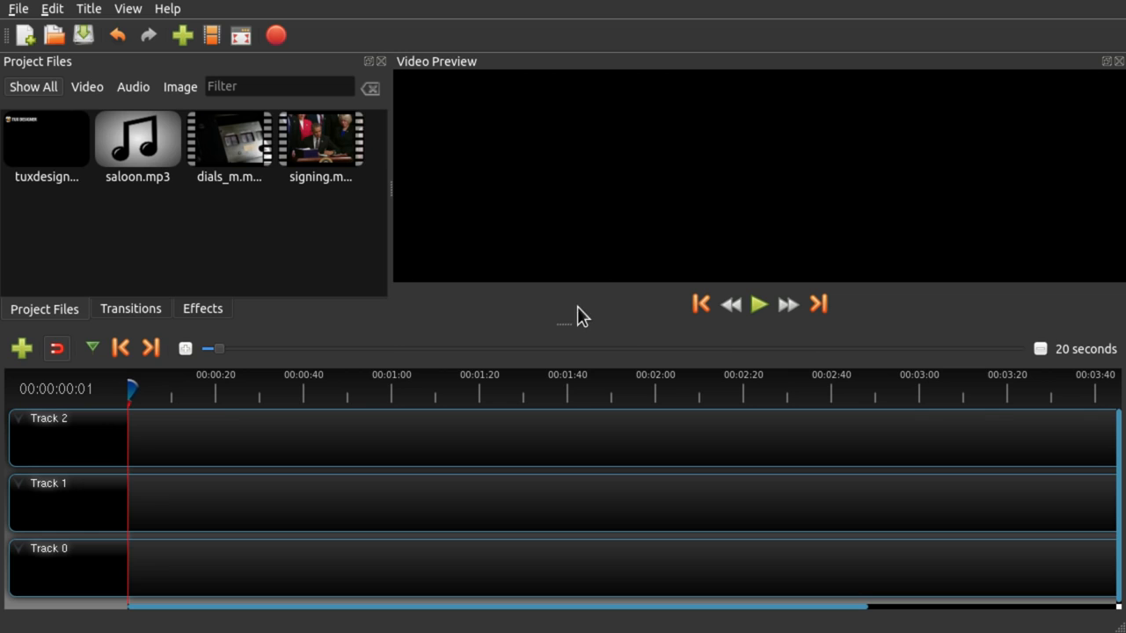
Add signing.mp4 to Track 1, set the timeline scale to 8 seconds and align the clip with the track's start
left_click(48, 158)
left_click(177, 157)
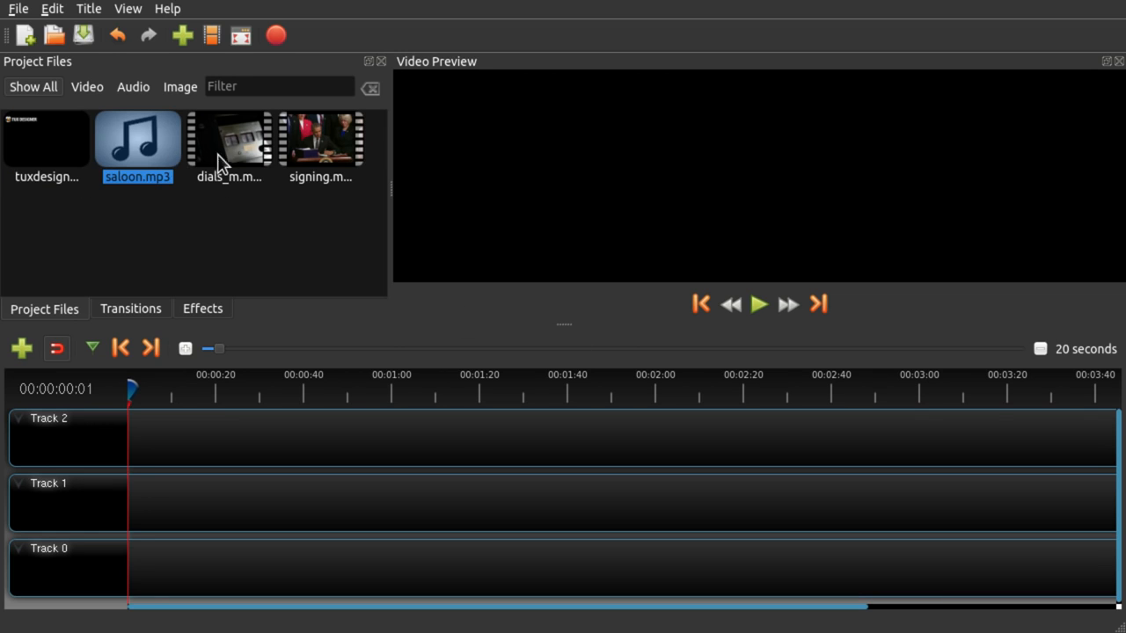
left_click(220, 162)
left_click(324, 159)
left_click_drag(321, 141, 148, 498)
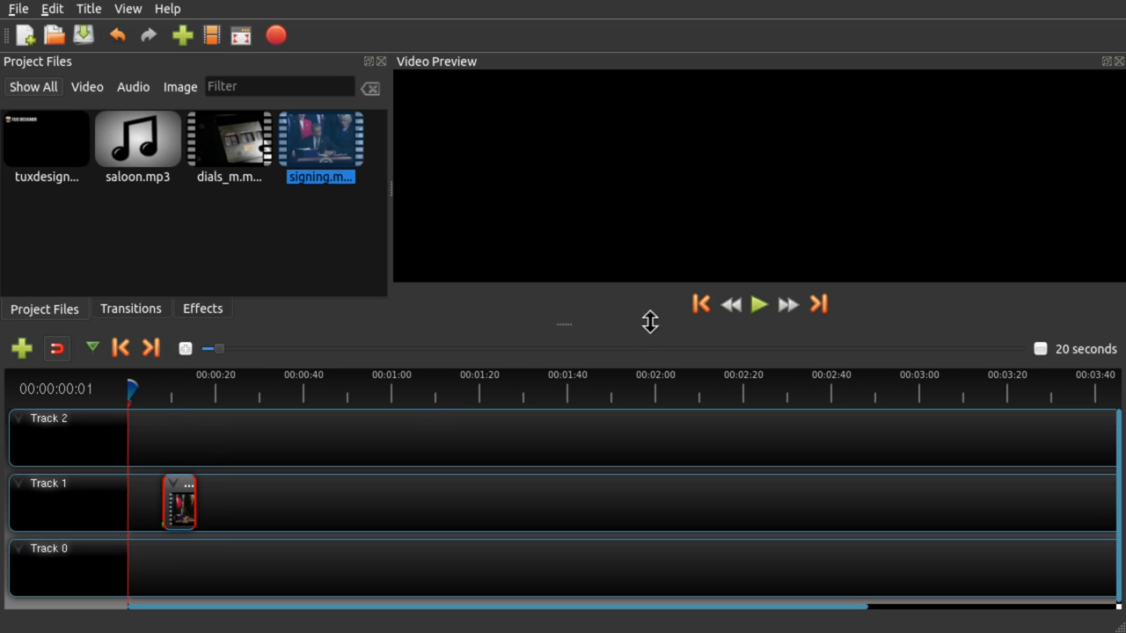
left_click_drag(215, 351, 202, 351)
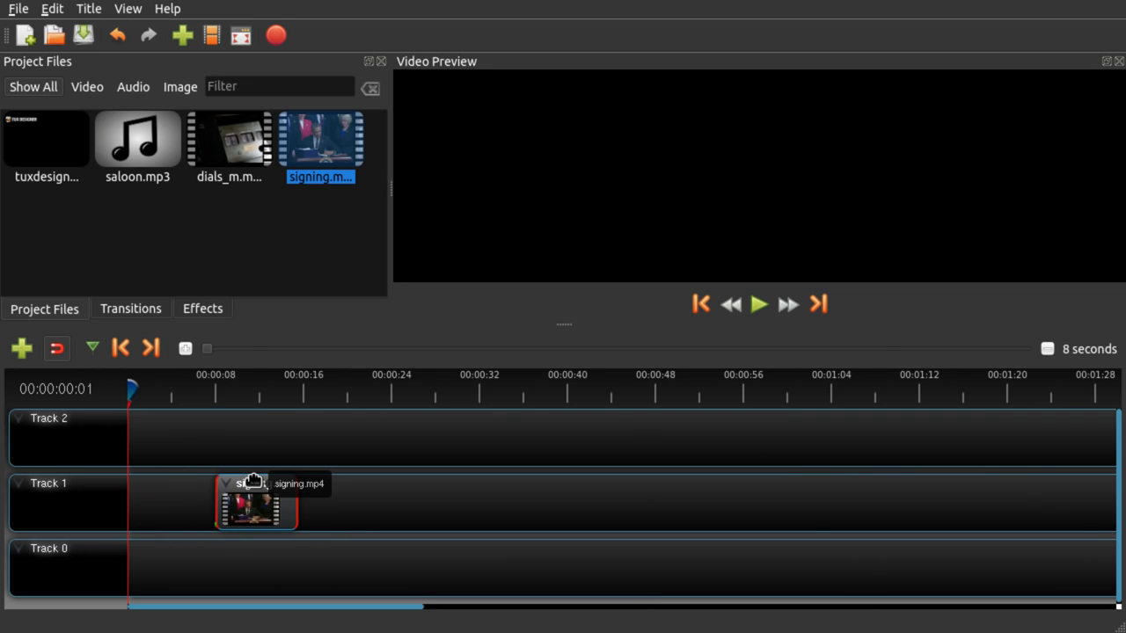
left_click_drag(248, 498, 113, 505)
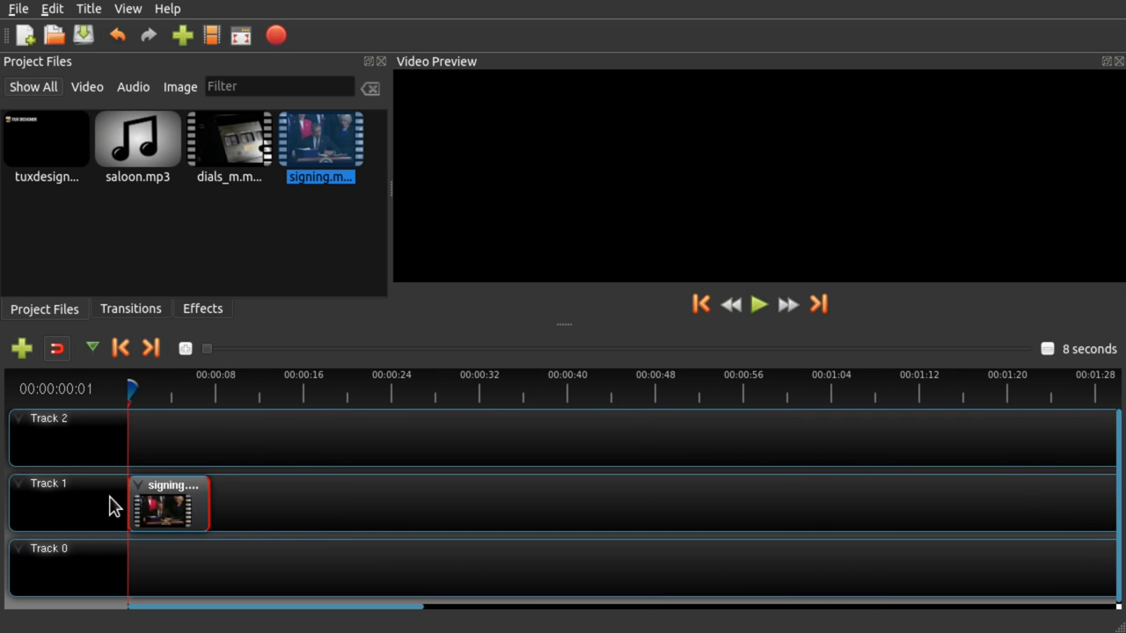
left_click_drag(247, 497, 143, 501)
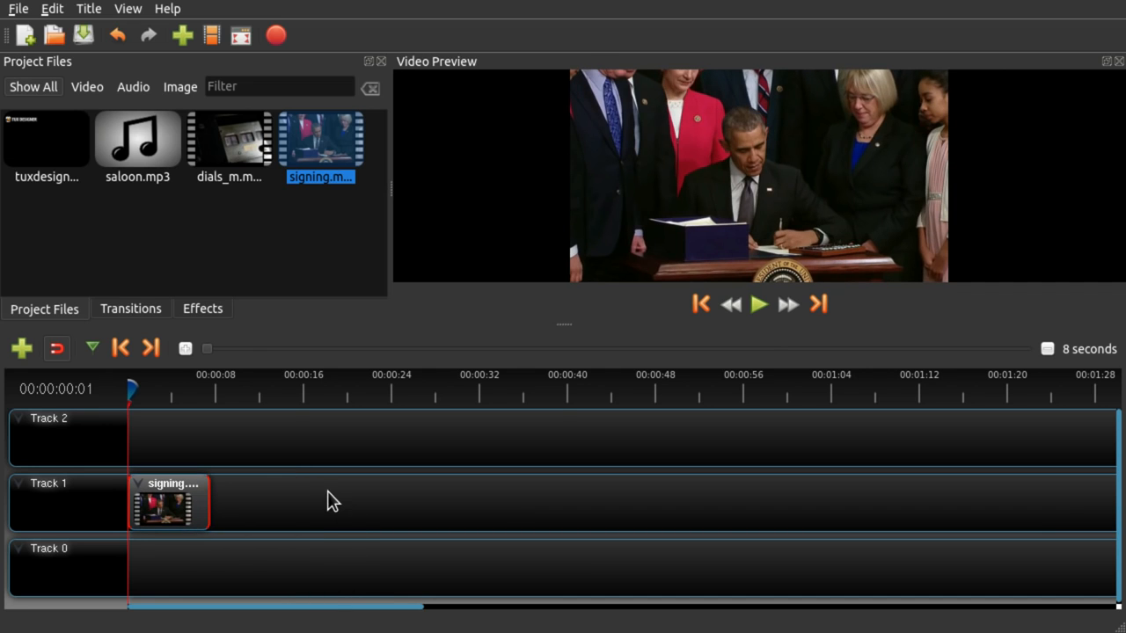
Play the signing.mp4 clip from the start in the preview and pause at about 6 seconds
key("space")
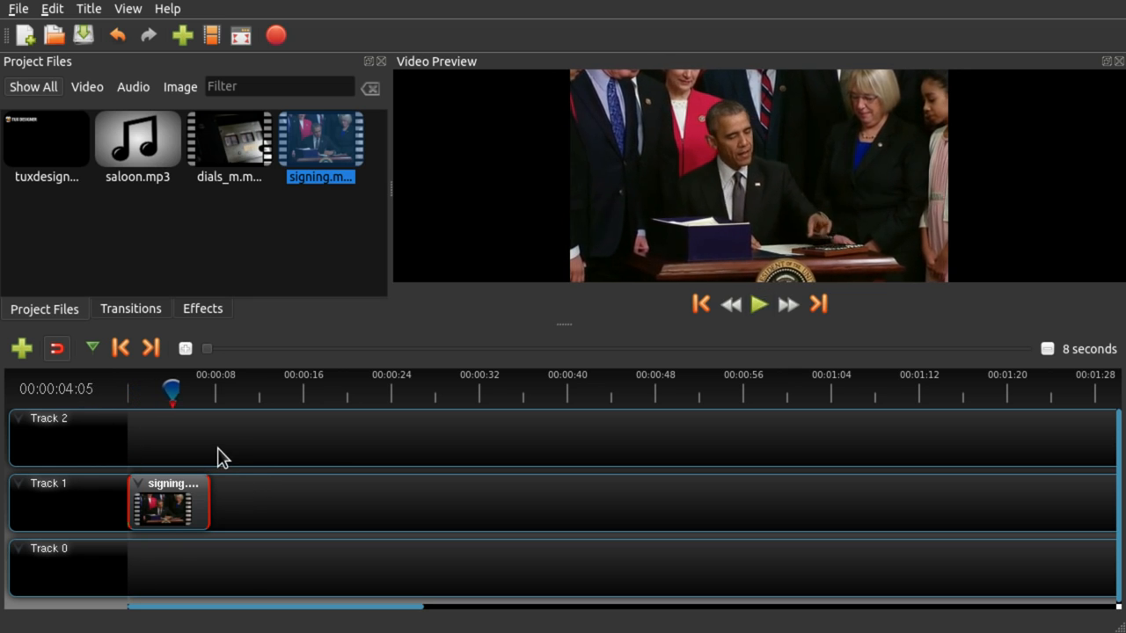
left_click(218, 448)
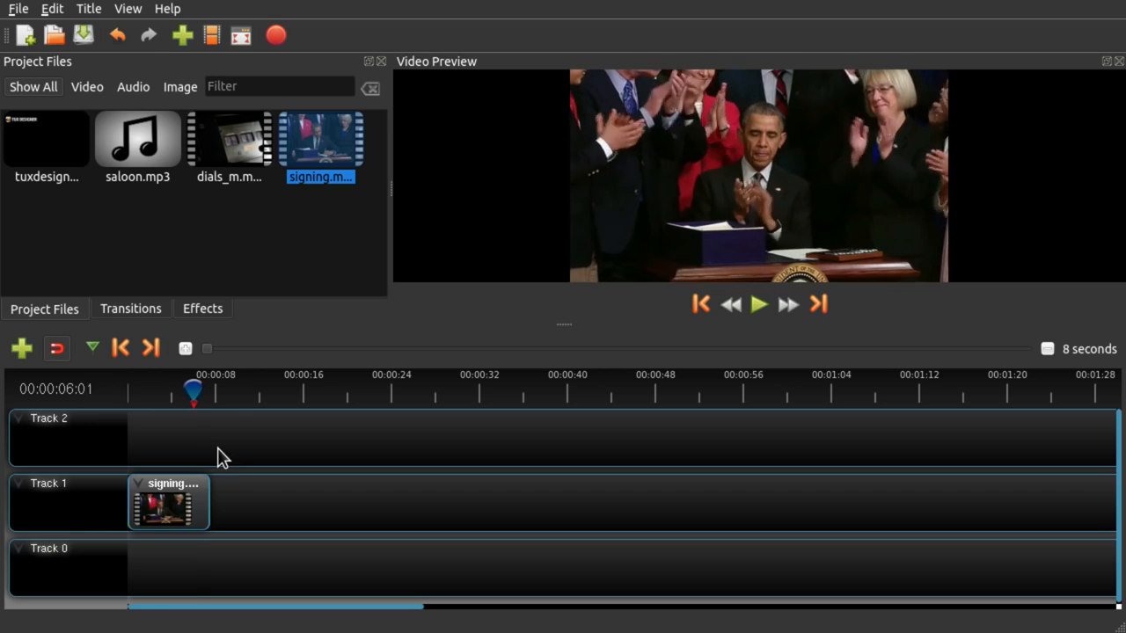
key("space")
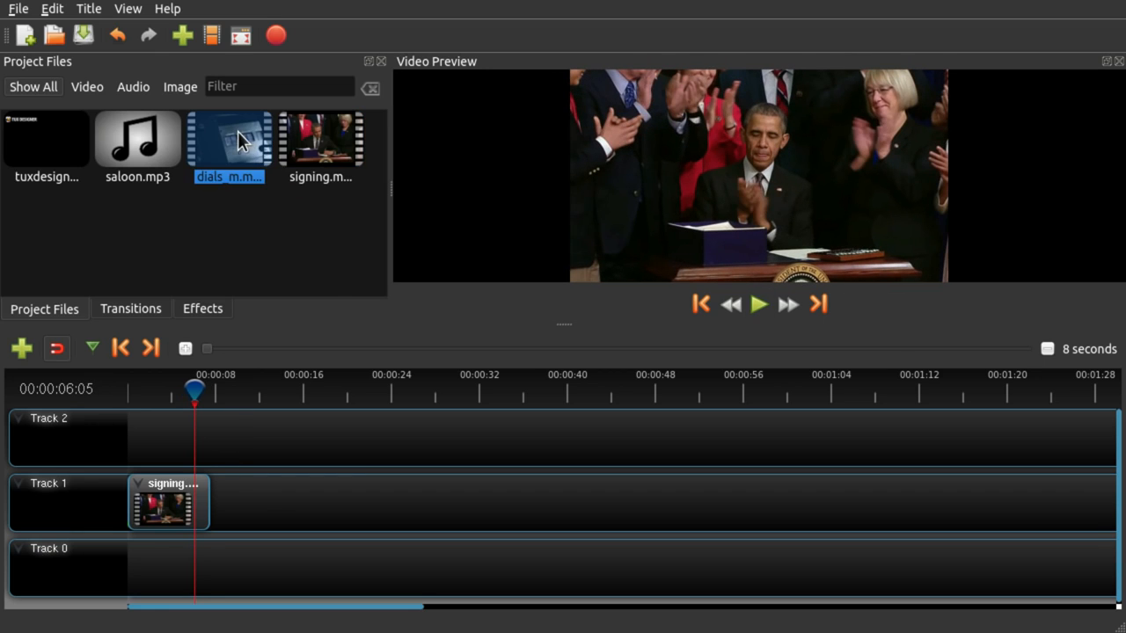
Add dials_m.mp4 directly after the signing clip on Track 1 and set the playhead to about 4 seconds
left_click_drag(237, 131, 253, 507)
left_click_drag(192, 391, 173, 392)
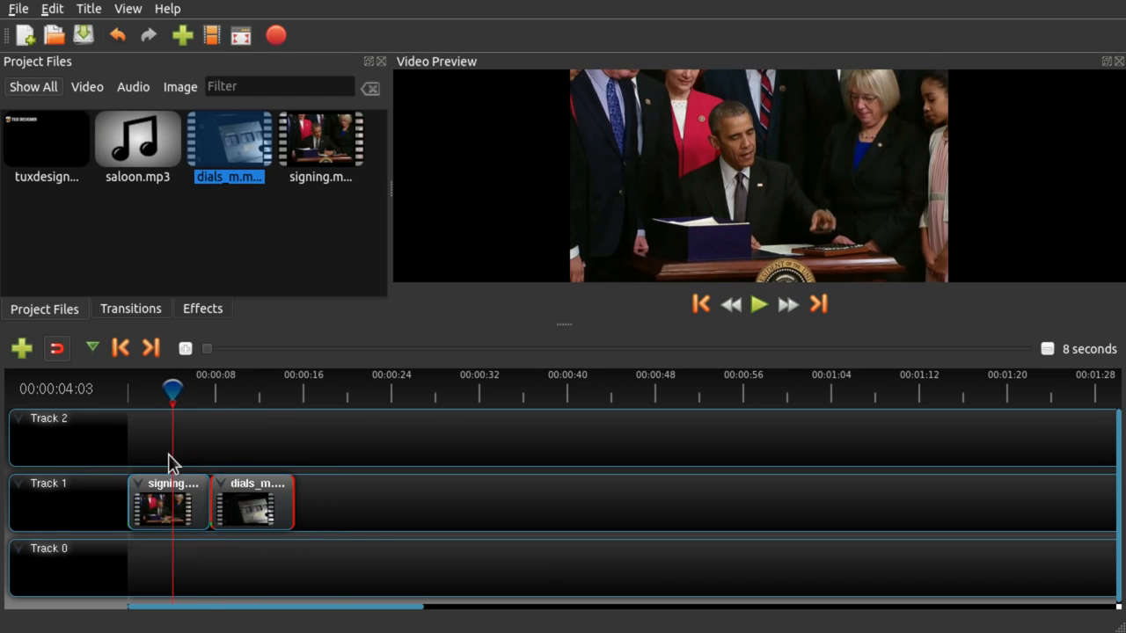
left_click_drag(161, 394, 167, 389)
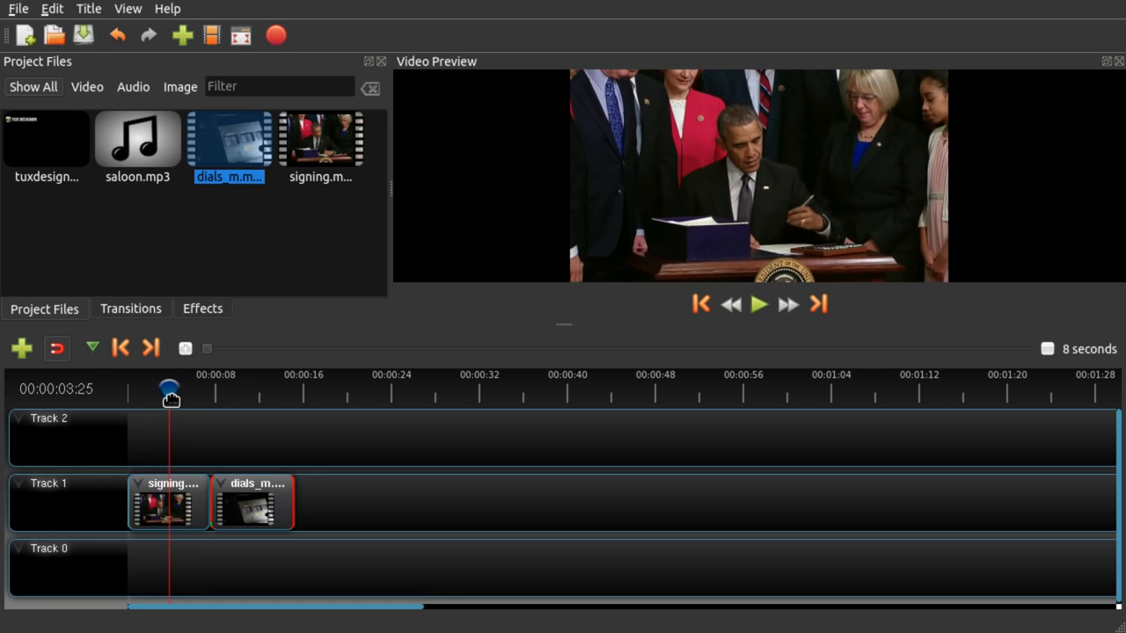
Copy the signing clip and paste the duplicate into the empty part of Track 1 at about 32 seconds
left_click(173, 516)
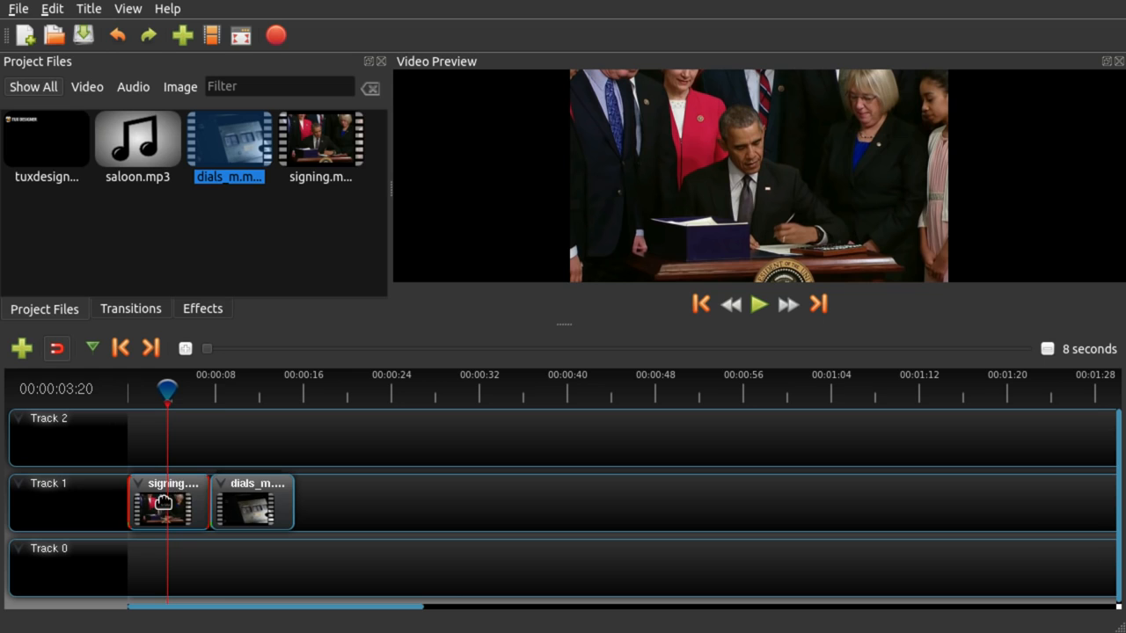
right_click(161, 496)
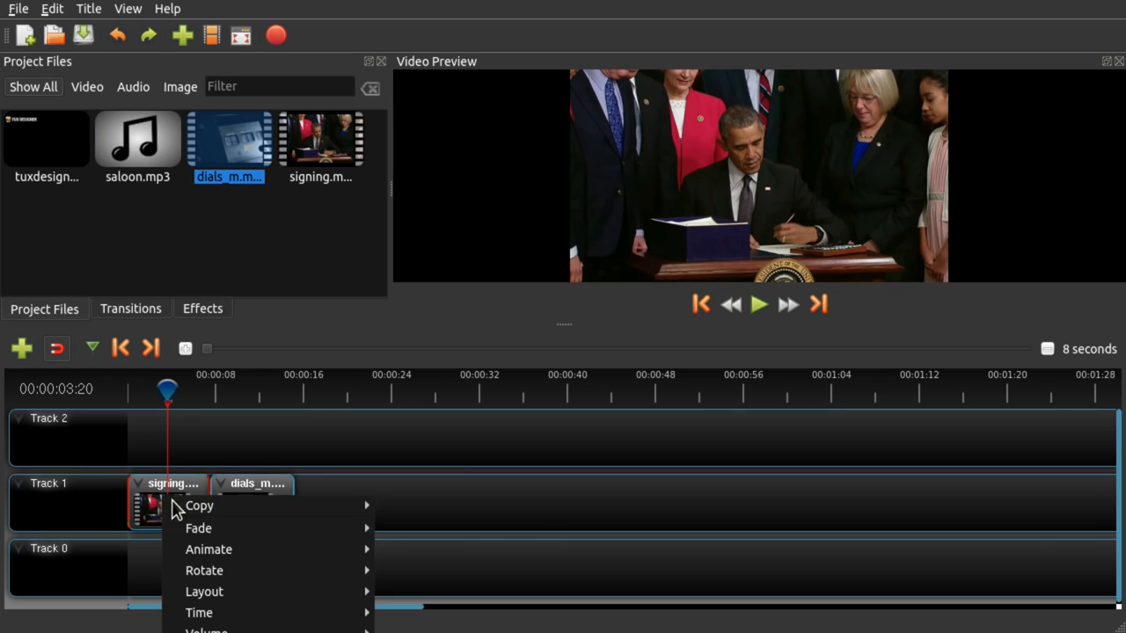
mouse_move(226, 507)
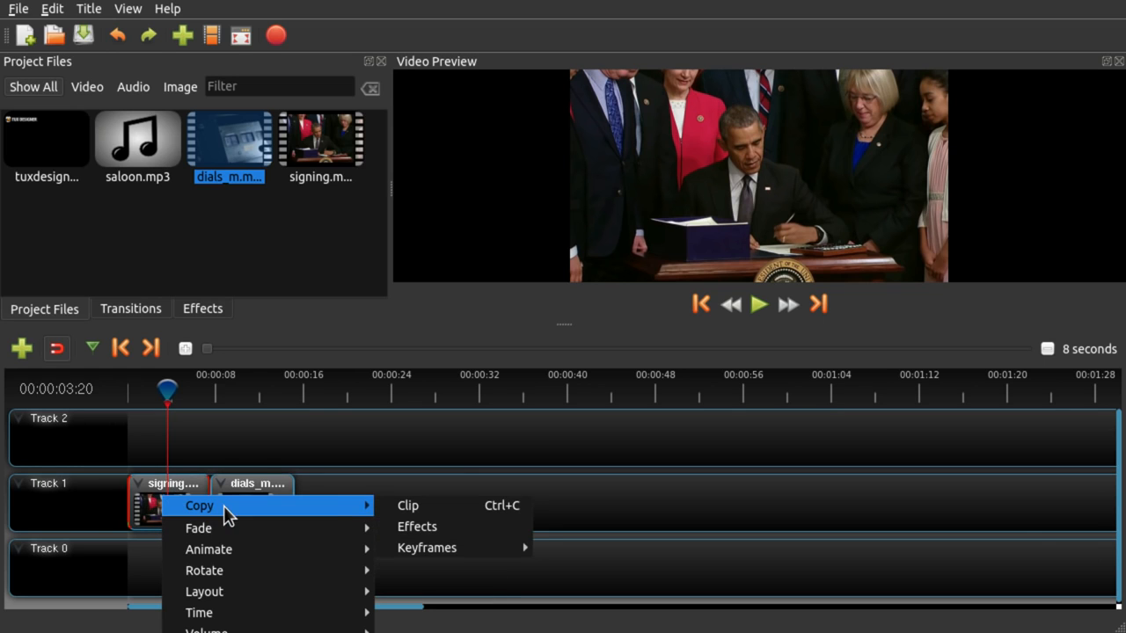
left_click(441, 510)
left_click(372, 440)
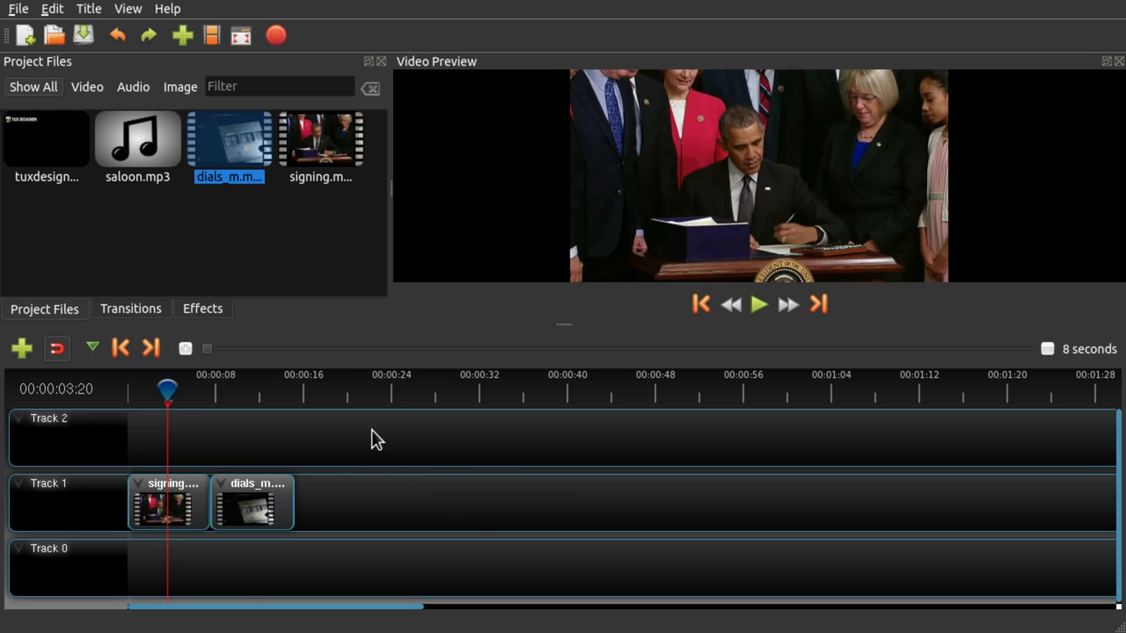
left_click(480, 392)
right_click(493, 503)
left_click(503, 512)
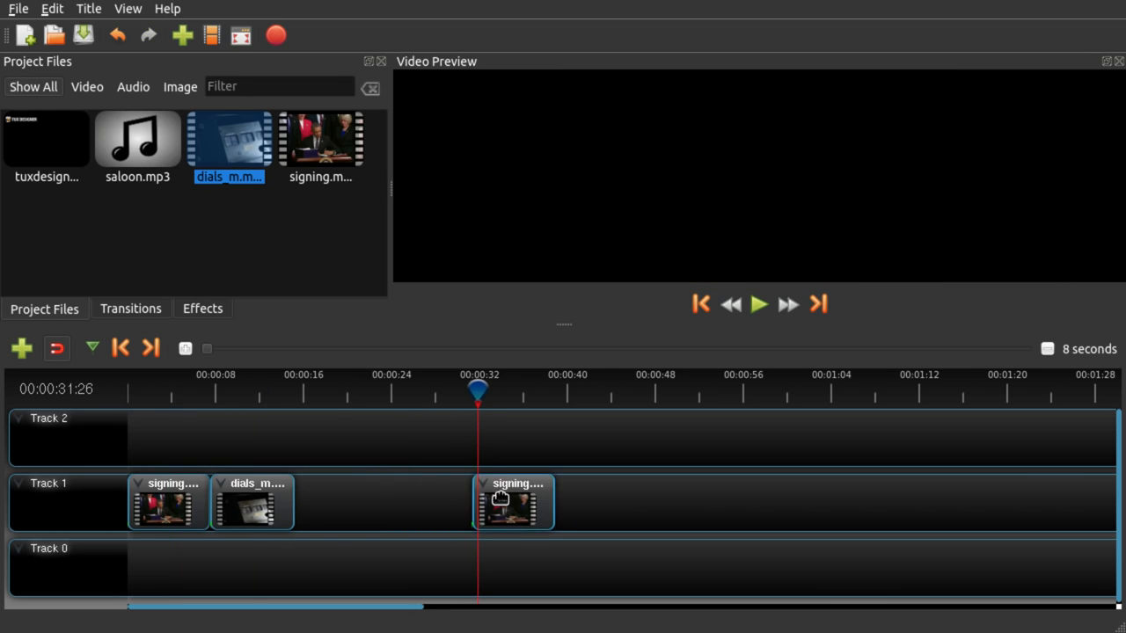
Move the pasted signing clip to the start of Track 2 and trim its beginning to about the 3:14 mark
left_click_drag(499, 499, 114, 428)
mouse_move(499, 493)
left_mouse_down()
mouse_move(241, 431)
mouse_move(157, 431)
left_mouse_up()
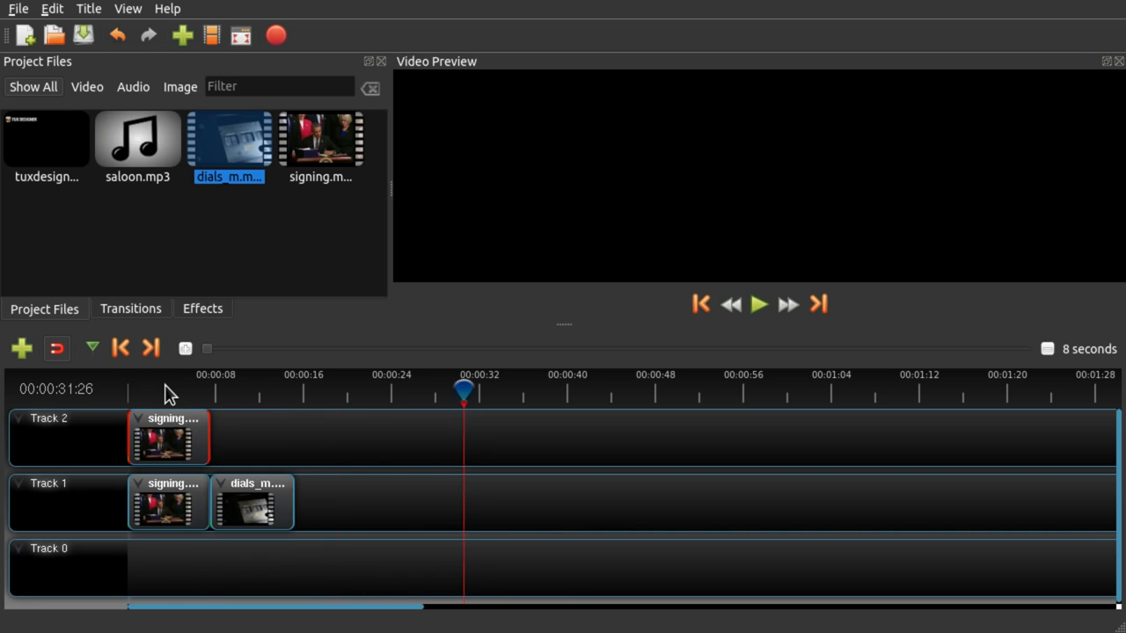
left_click(167, 392)
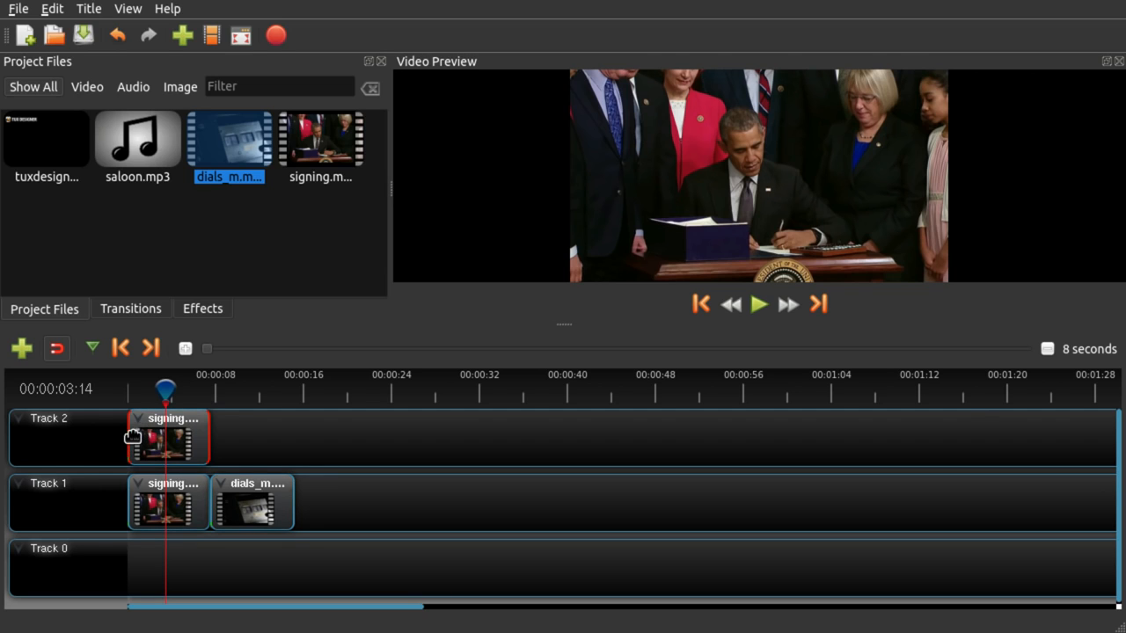
left_click_drag(130, 430, 168, 438)
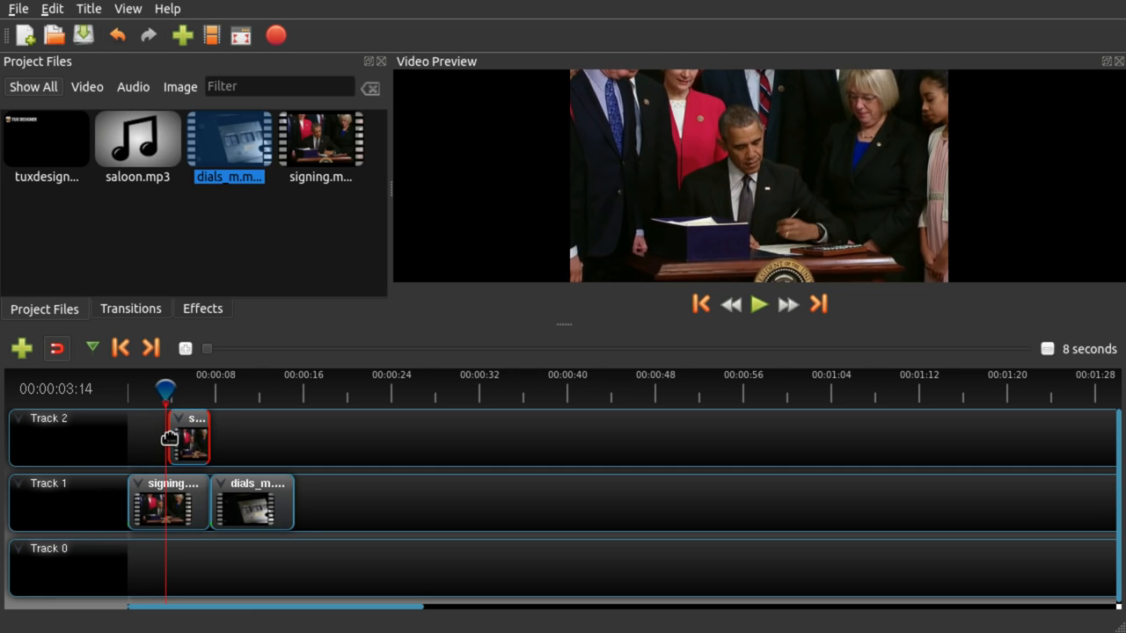
Move the dials_m clip to about 13 seconds on Track 1 and trim the signing clip's end to the playhead at 3:14
left_click(209, 500)
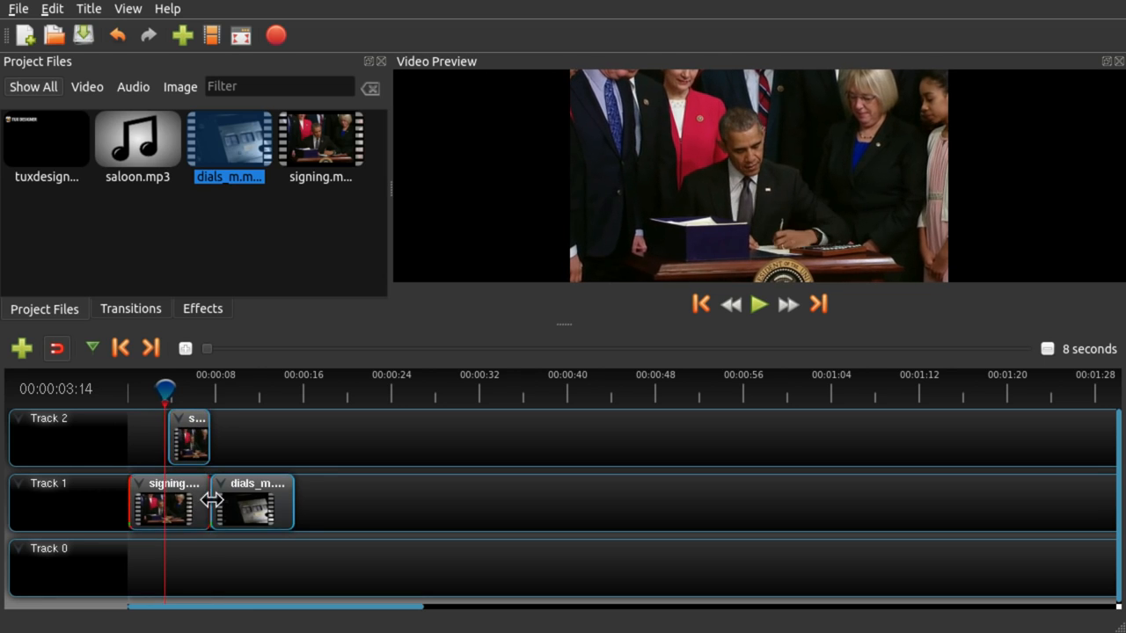
key("ctrl+z")
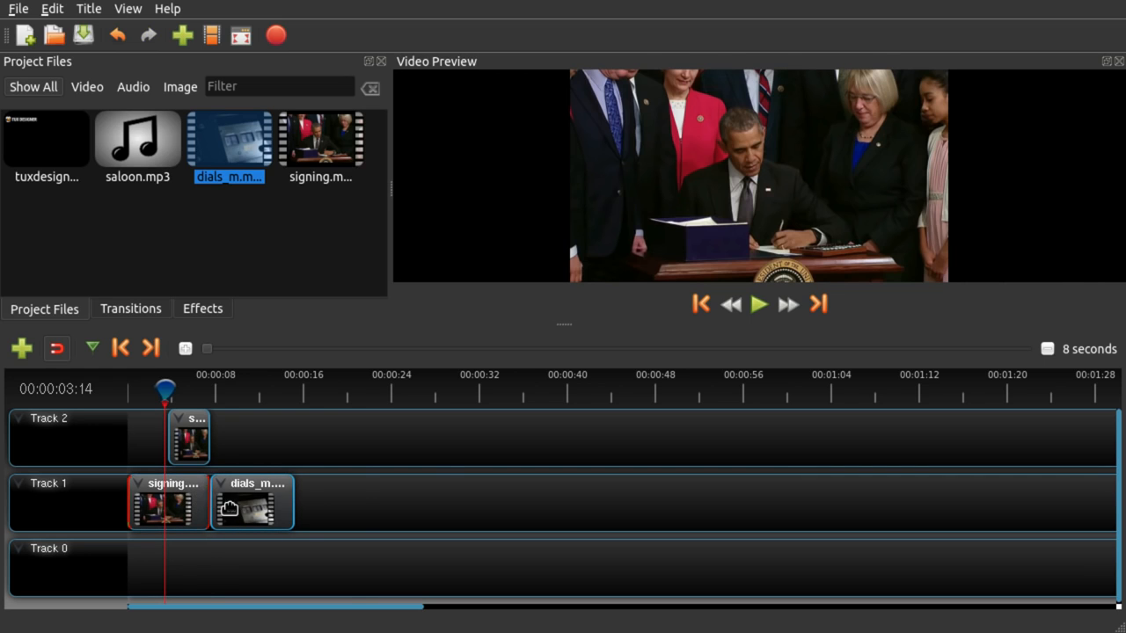
left_click_drag(211, 502, 167, 496)
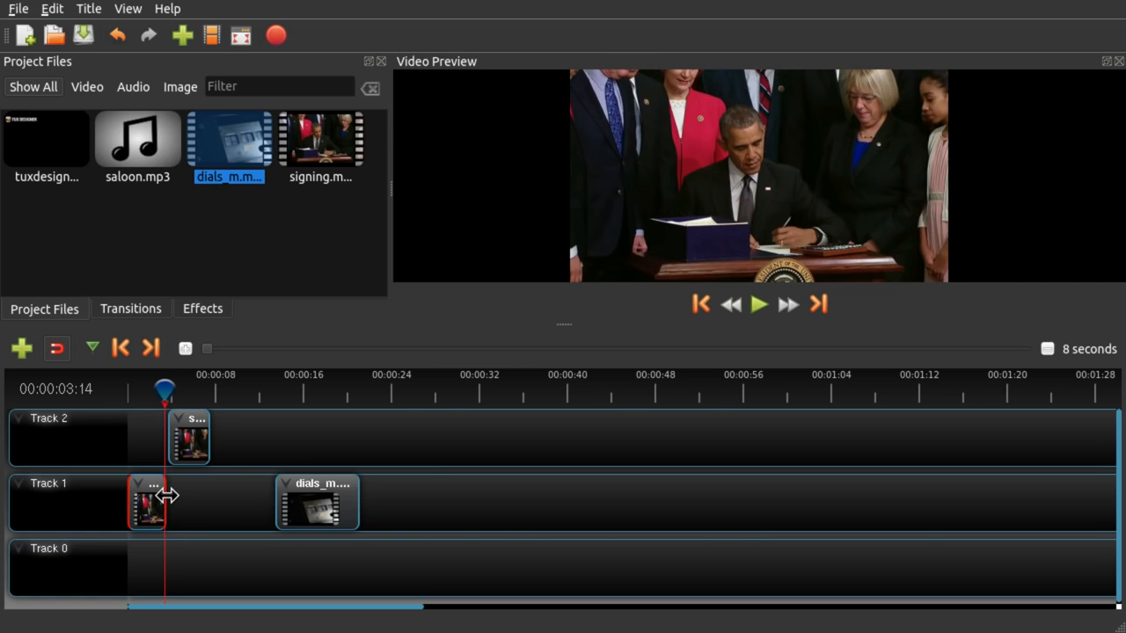
Place the dials_m clip and the trimmed signing copy after the first clip on Track 1, overlapping neighbouring clips to create transitions
left_click_drag(302, 504, 196, 495)
left_click_drag(181, 437, 263, 496)
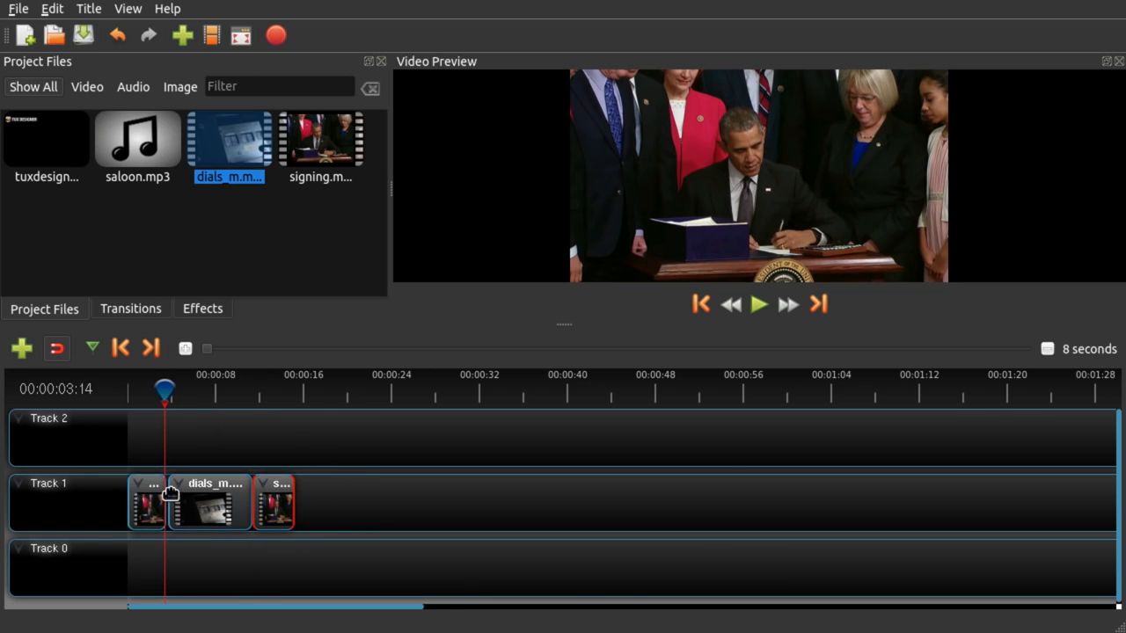
mouse_move(190, 507)
left_mouse_down()
mouse_move(157, 501)
mouse_move(189, 500)
mouse_move(176, 493)
left_mouse_up()
left_click_drag(270, 500, 239, 507)
Play the edited sequence from the beginning to review the cuts and transitions, and return the playhead to the start
left_click_drag(166, 394, 64, 386)
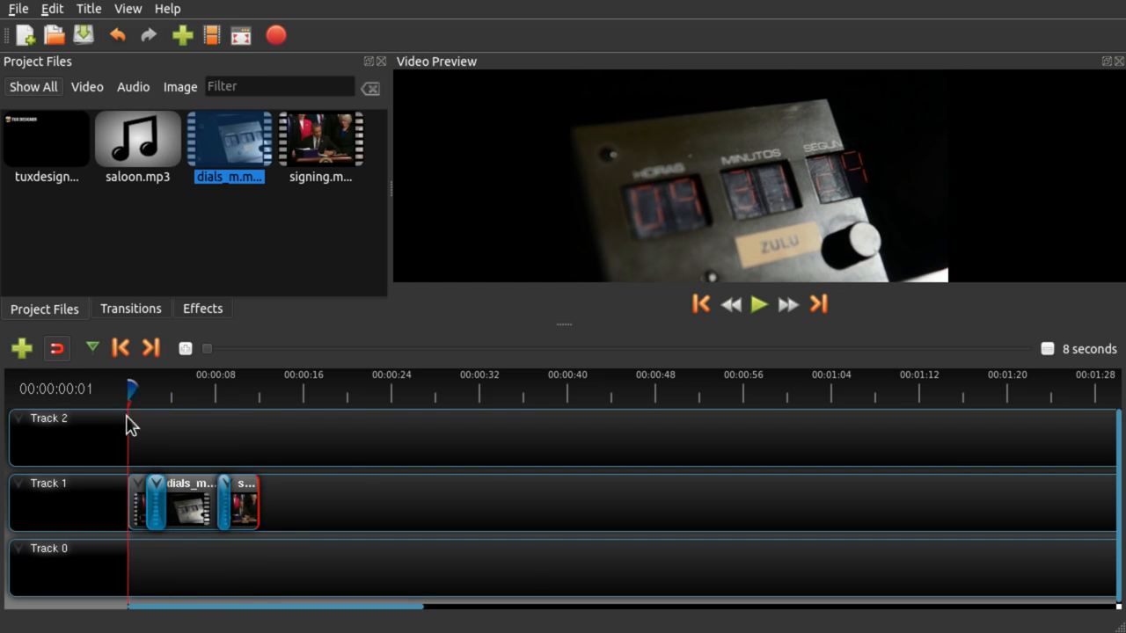
key("space")
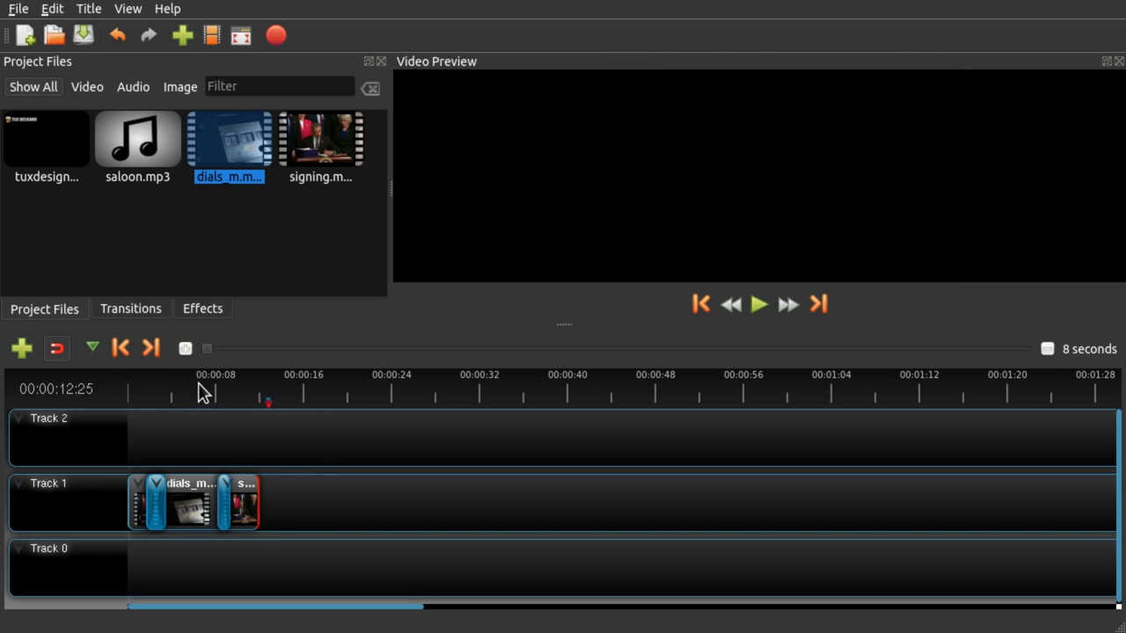
left_click(194, 389)
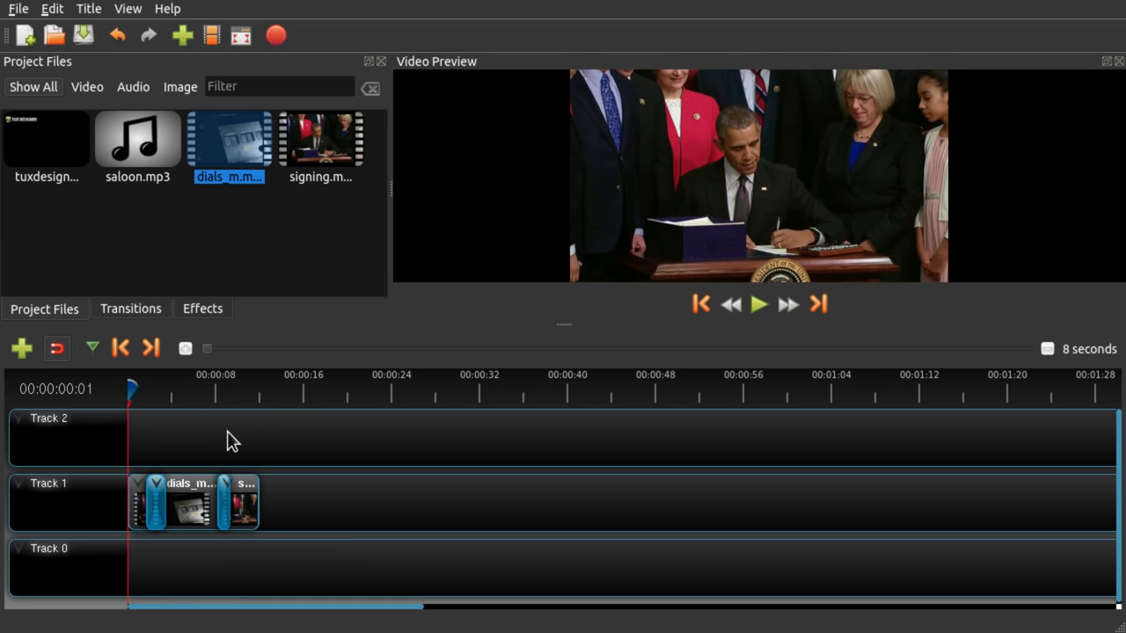
Add tuxdesigner.png at the start of Track 2, extend its end to match the Track 1 clips, and briefly preview the overlay
left_click_drag(570, 325, 544, 374)
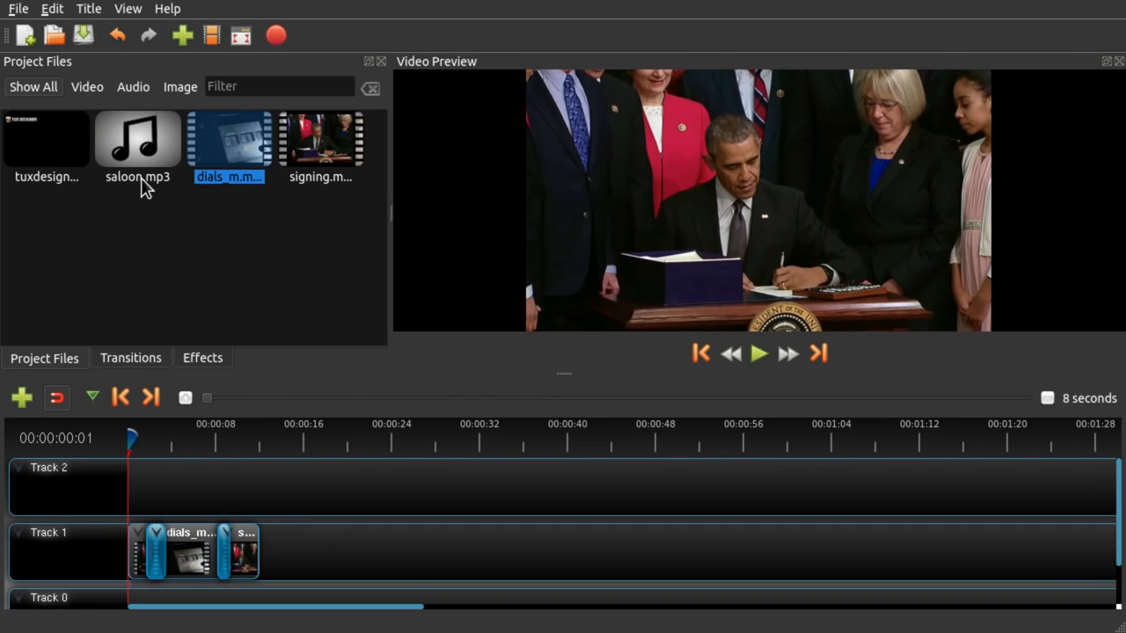
left_click_drag(44, 145, 146, 498)
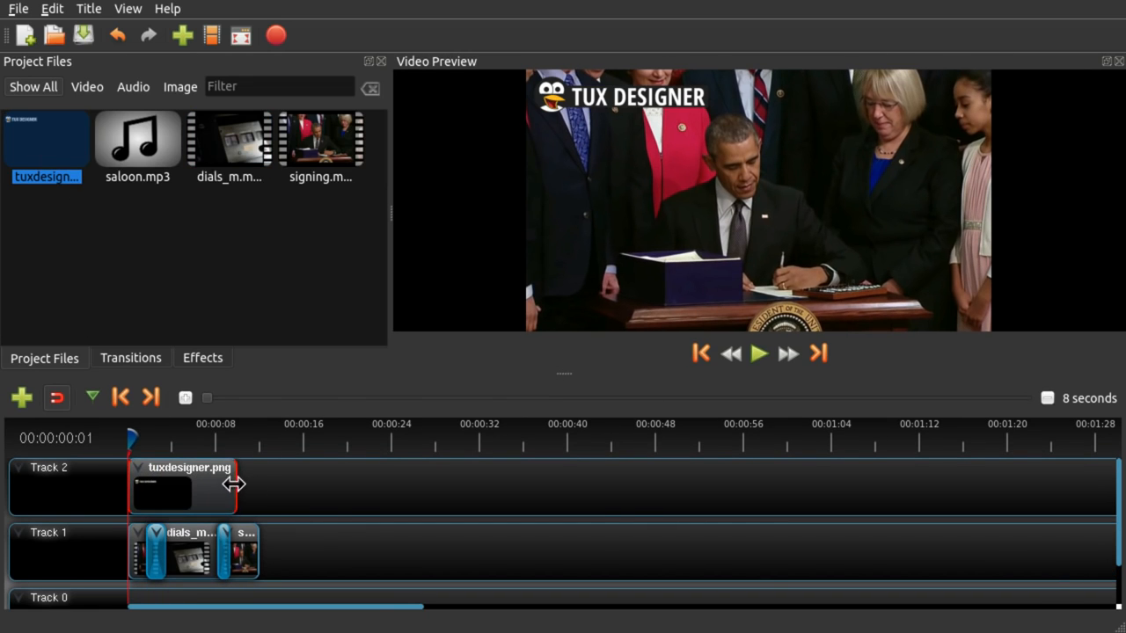
left_click_drag(234, 484, 257, 475)
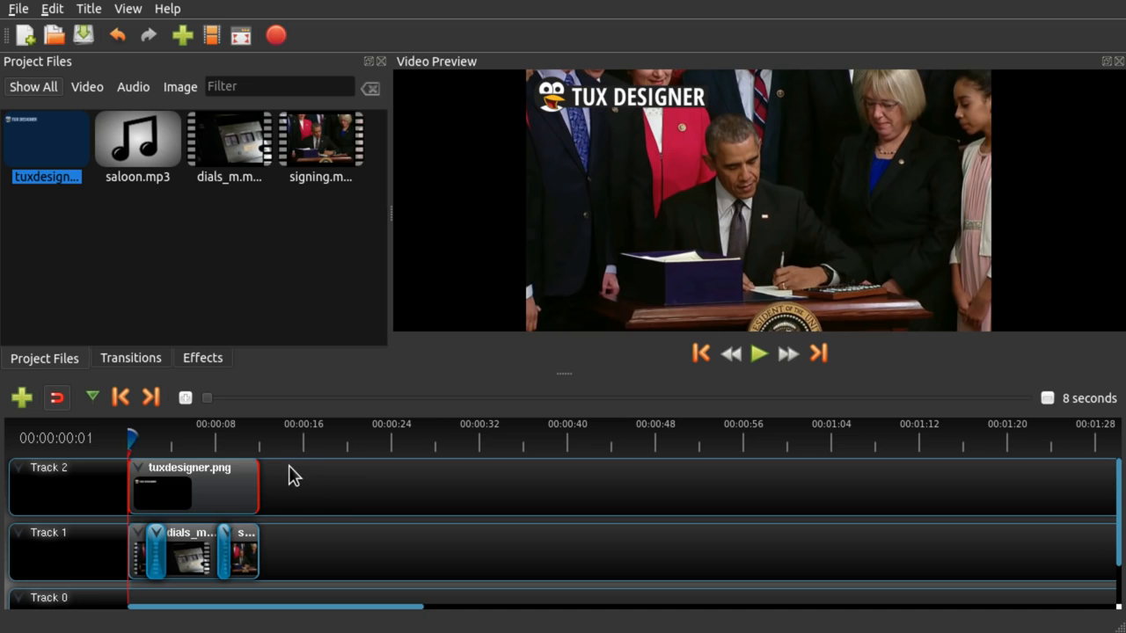
key("space")
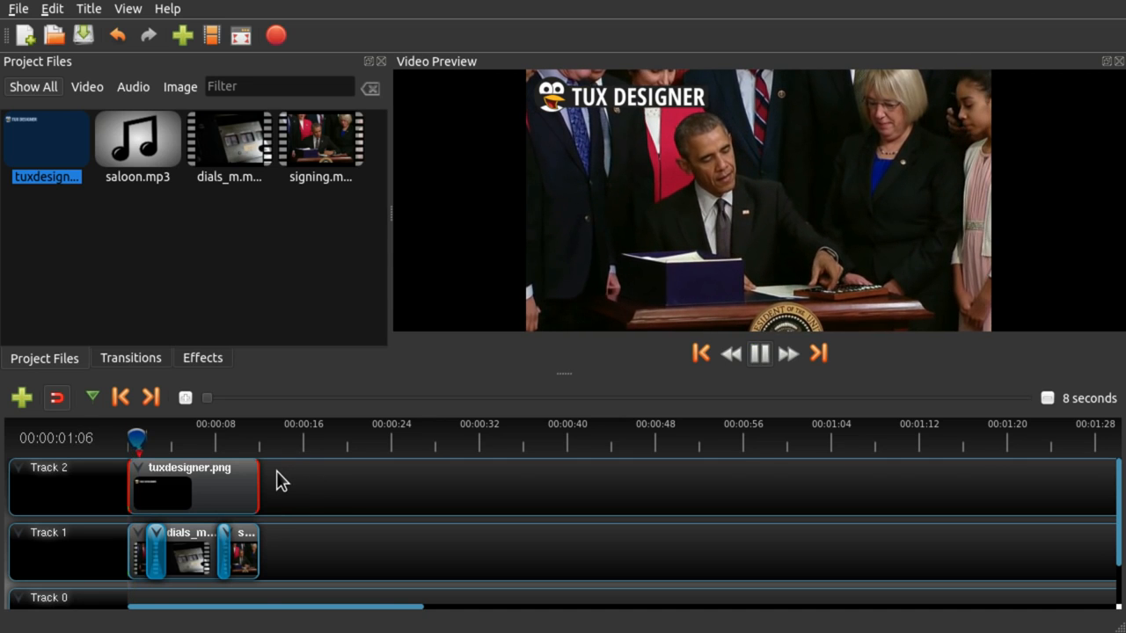
key("space")
Set Enable Audio to 0 for the last signing clip on Track 1
left_click_drag(564, 373, 558, 168)
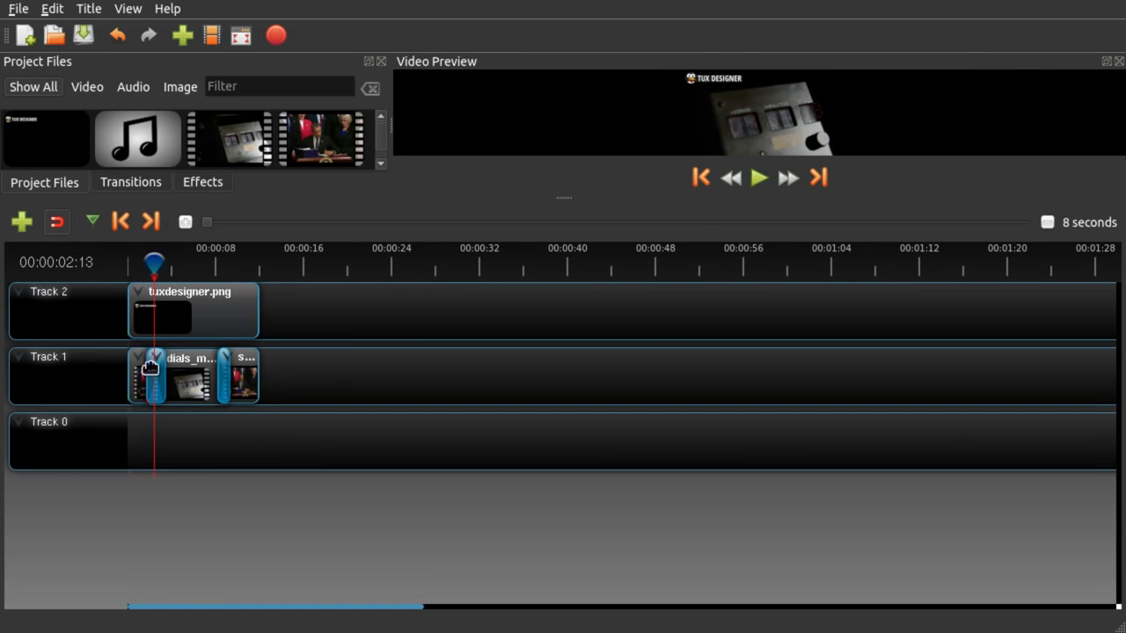
right_click(250, 370)
left_click(241, 357)
right_click(242, 360)
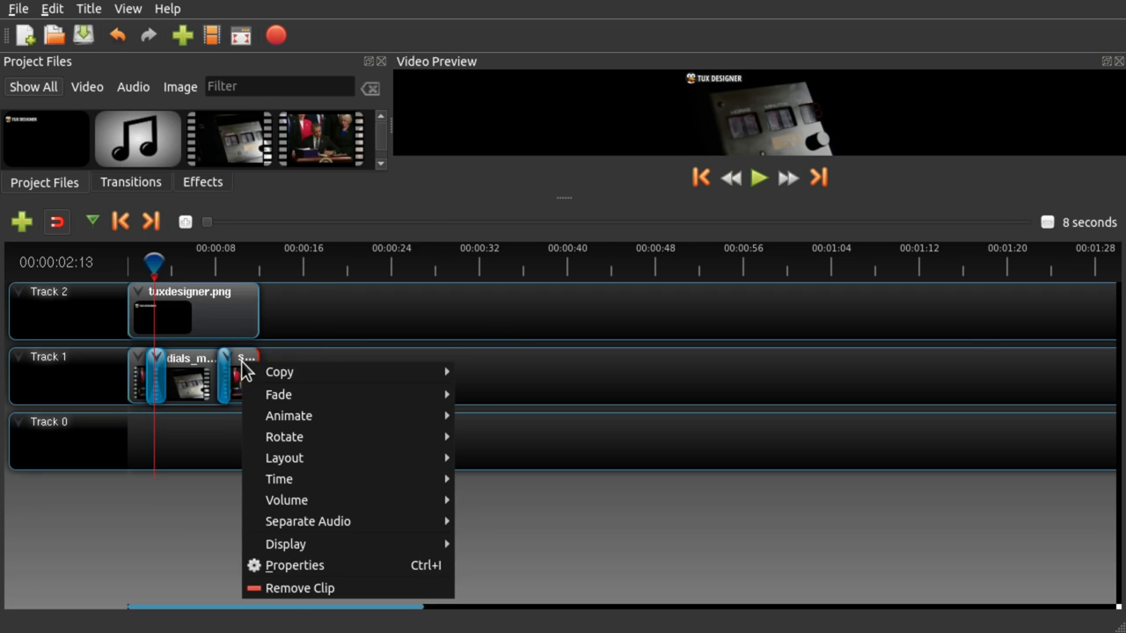
left_click(293, 565)
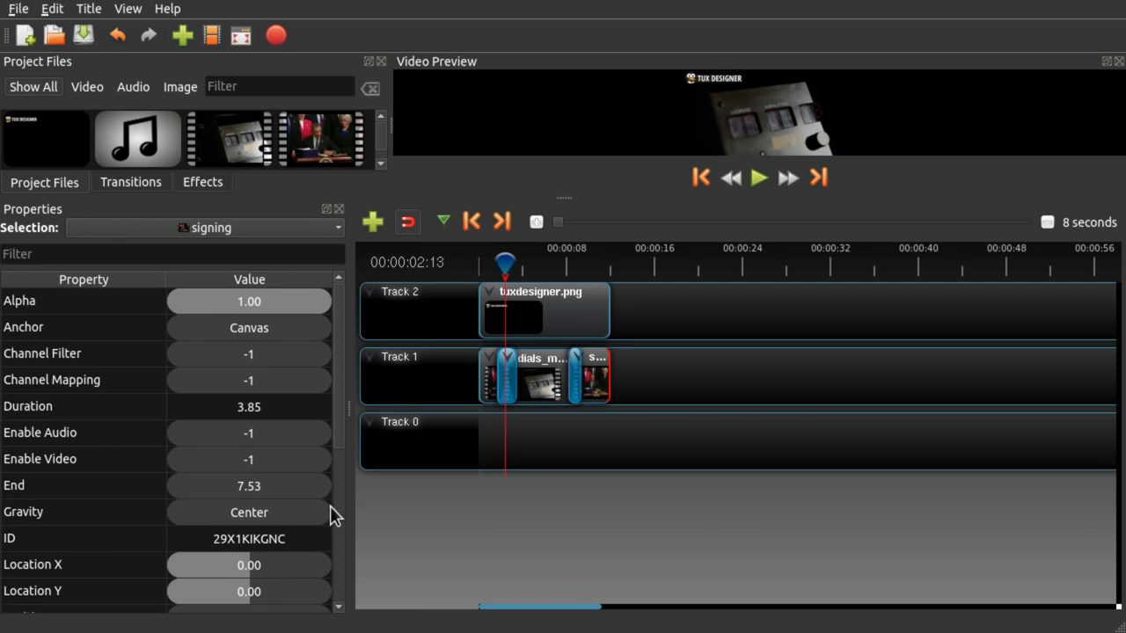
left_click(250, 445)
double_click(263, 437)
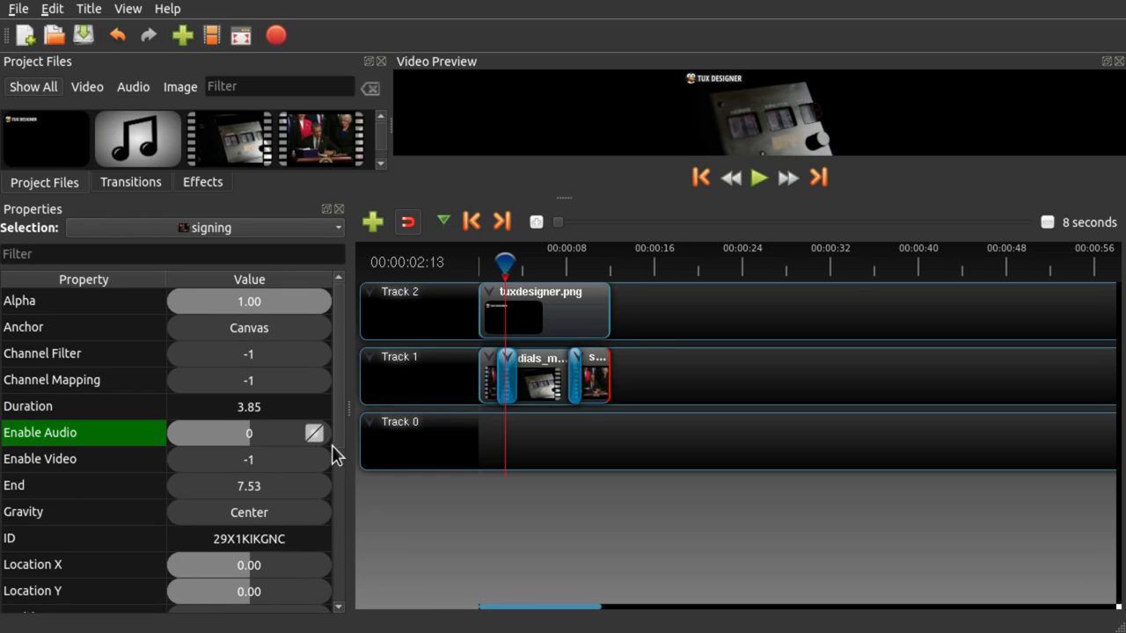
type("1")
key("Return")
left_click_drag(264, 432, 240, 436)
left_click(559, 444)
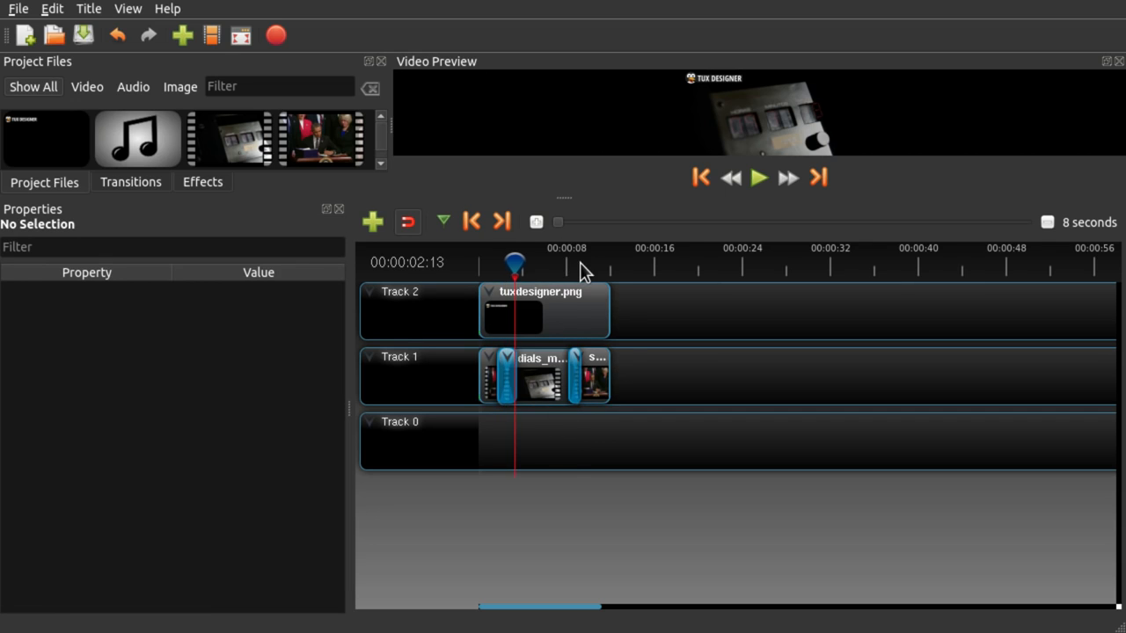
Place saloon.mp3 at the start of Track 0 as background music
left_click(580, 263)
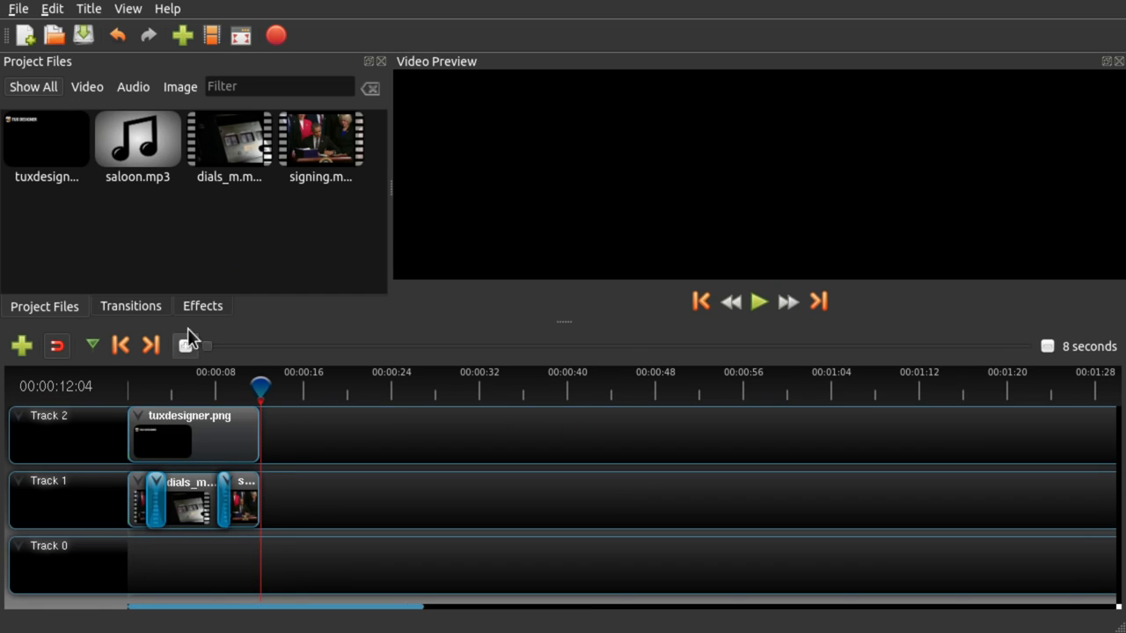
left_click(137, 385)
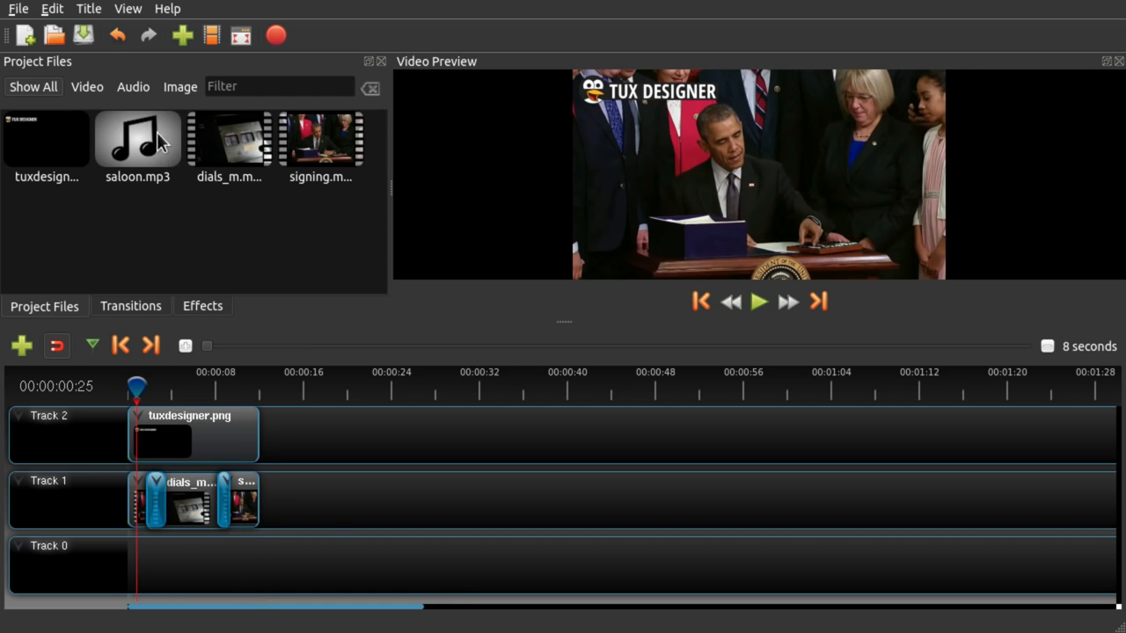
left_click_drag(150, 150, 266, 567)
left_click_drag(351, 561, 243, 558)
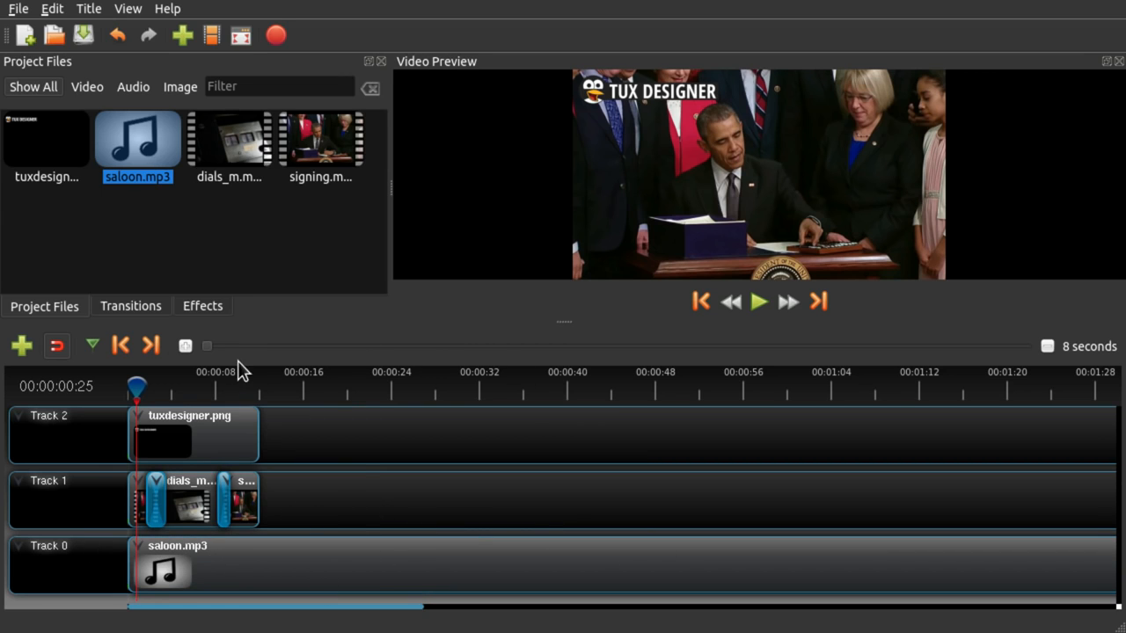
Trim the end of saloon.mp3 on Track 0 to line up with the end of the Track 1 and Track 2 clips
left_click_drag(204, 347, 228, 347)
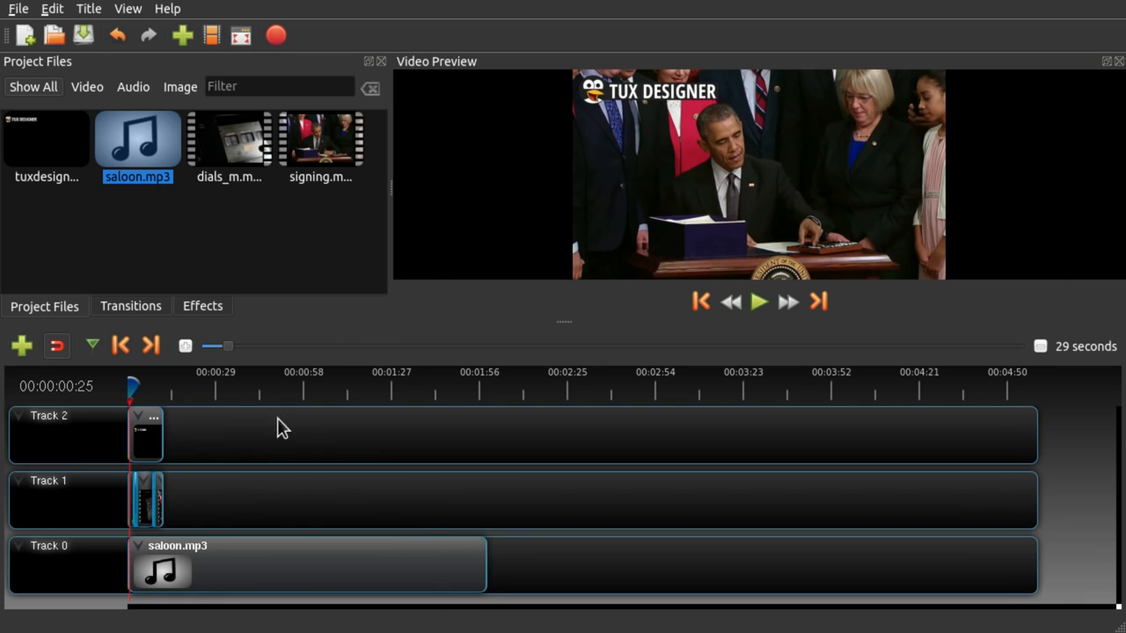
left_click_drag(485, 560, 173, 560)
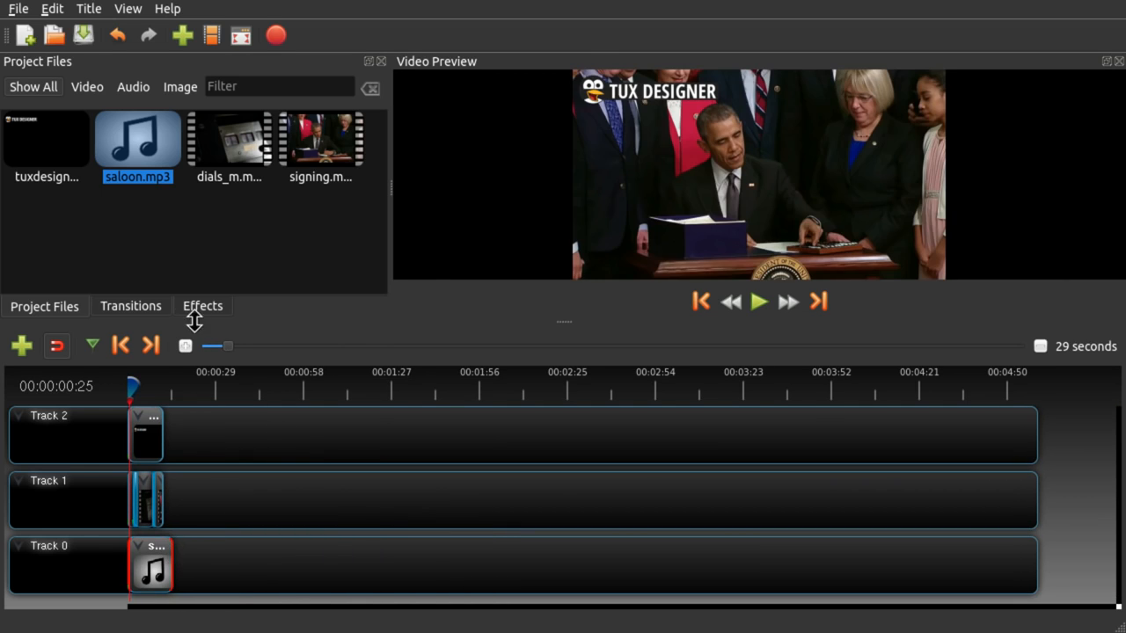
left_click_drag(229, 349, 149, 349)
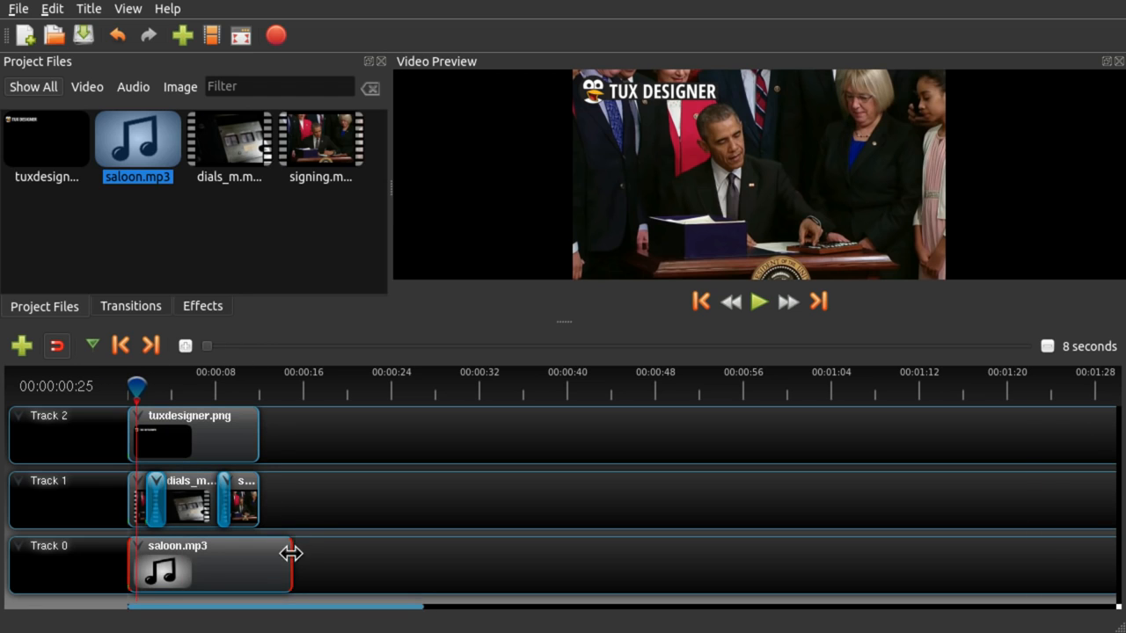
left_click_drag(291, 552, 256, 565)
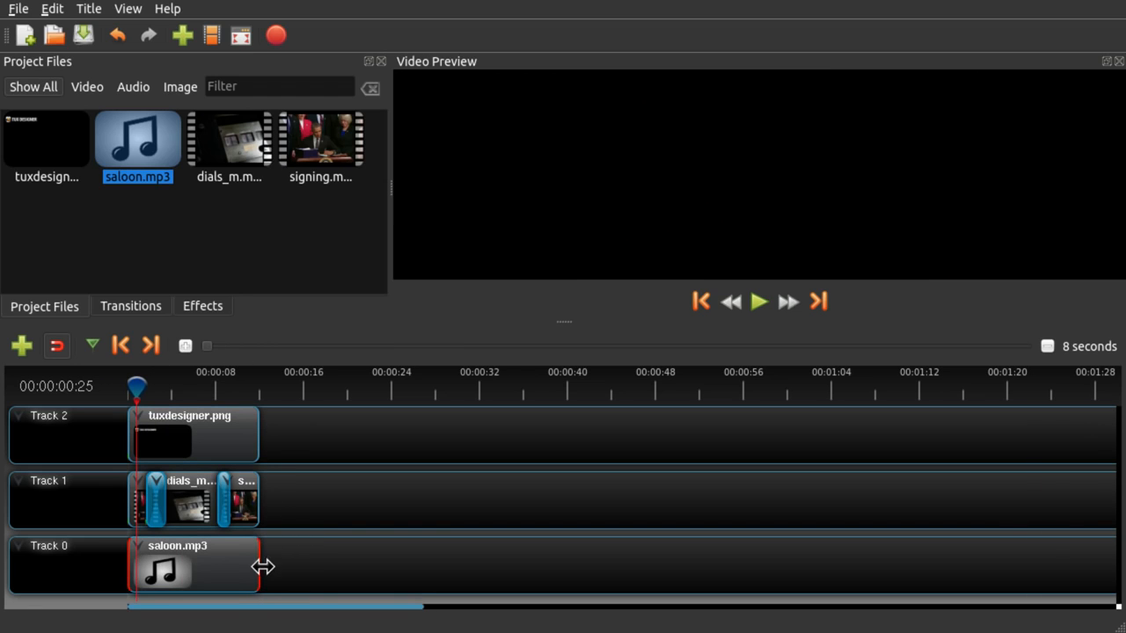
left_click(230, 576)
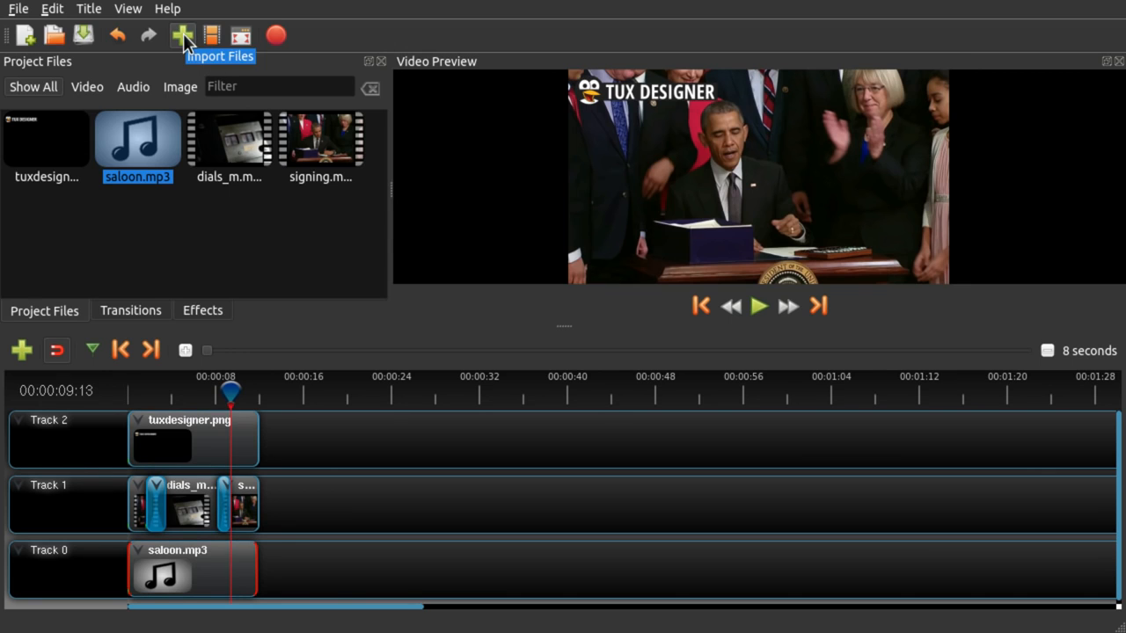
Export the video as openshottest in MP4 (h.264), using the HD 720p 30 fps profile and High quality
left_click(276, 36)
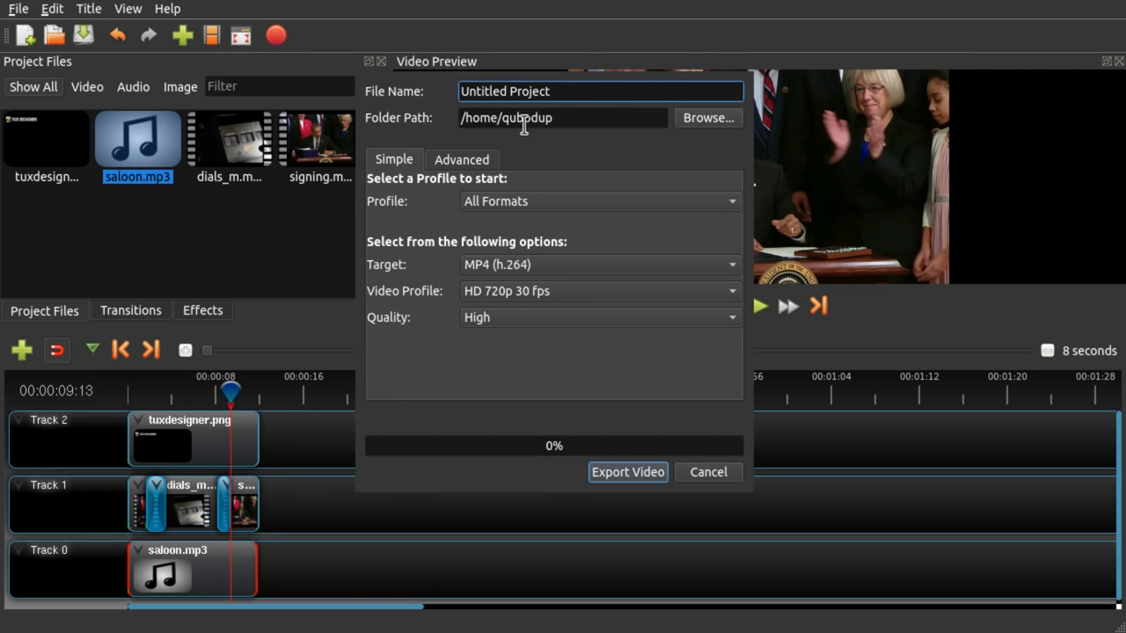
left_click_drag(553, 91, 459, 91)
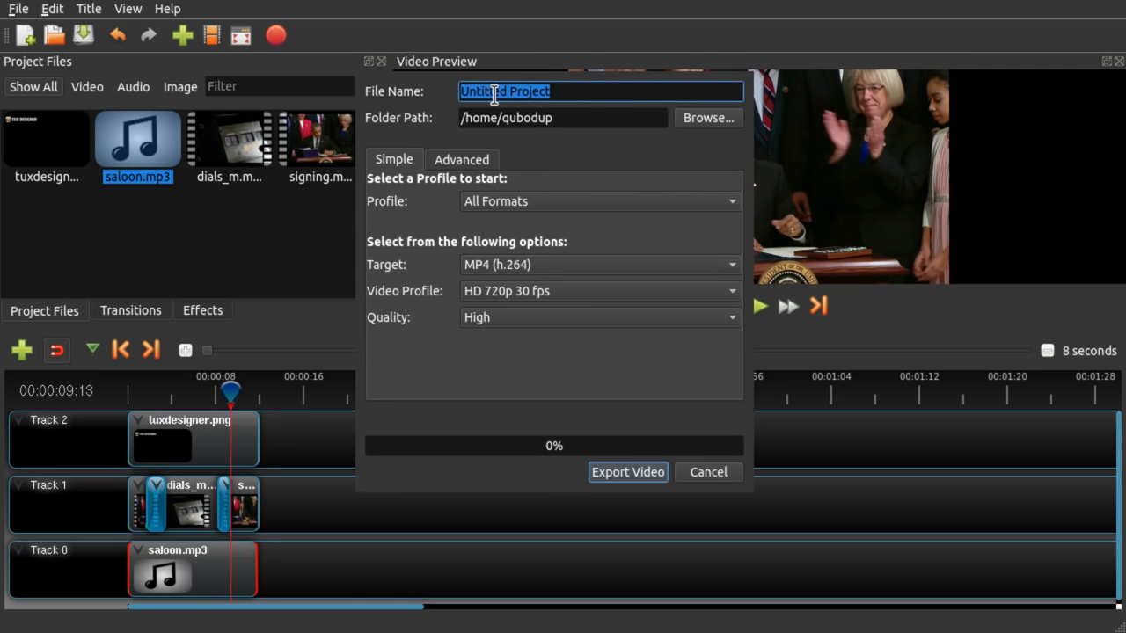
type("openshottest")
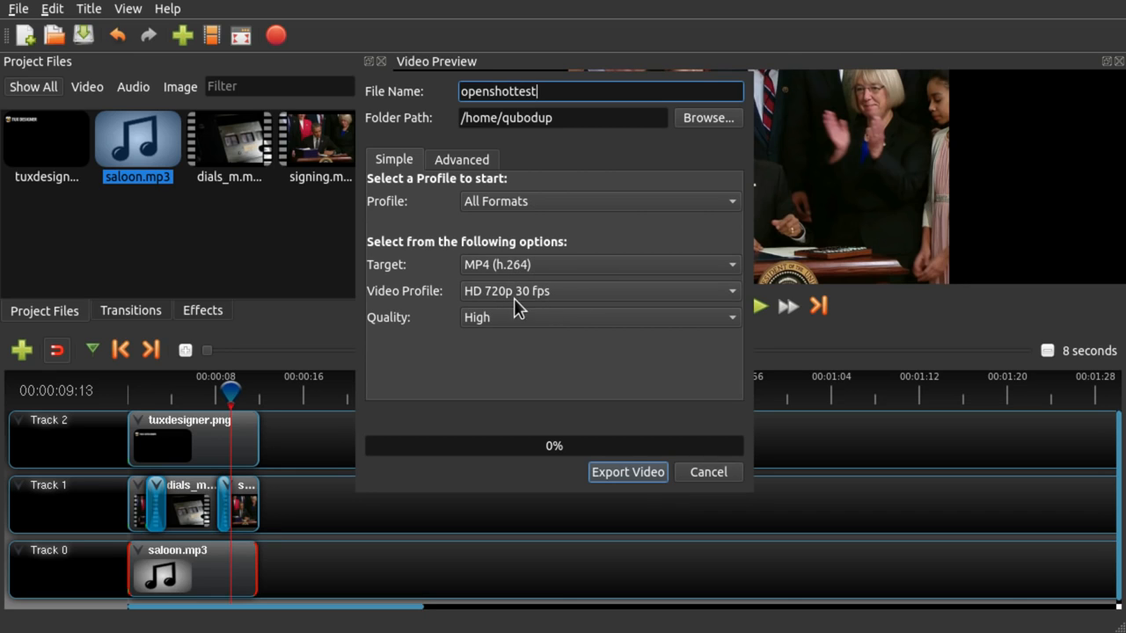
left_click(461, 161)
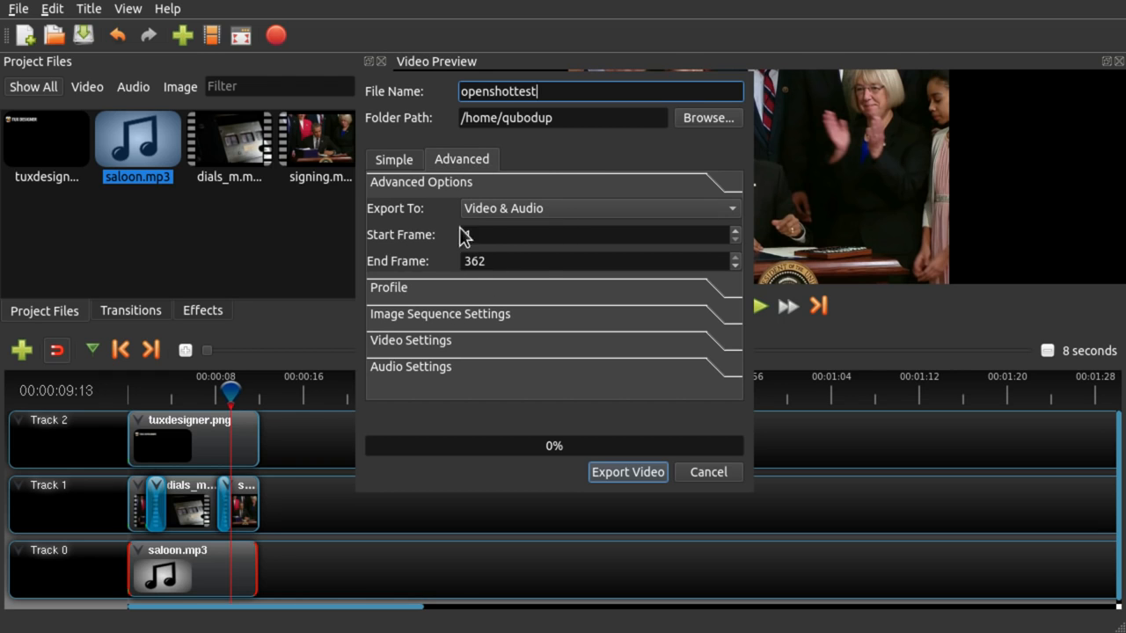
left_click(395, 160)
left_click(595, 475)
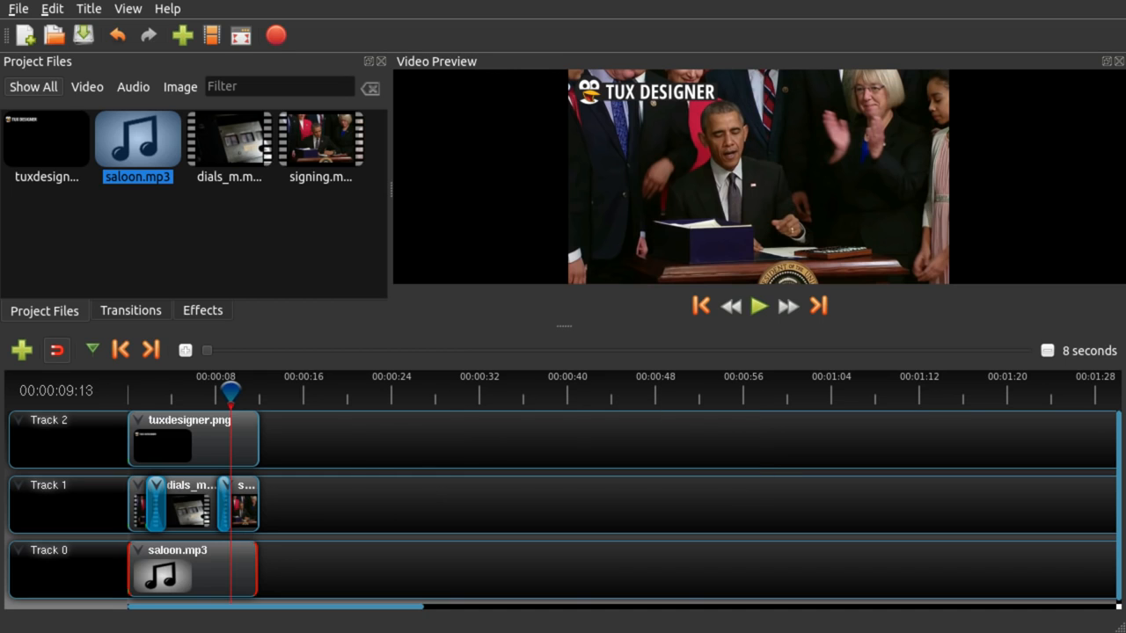
Open the exported openshottest.mp4 from the file manager, then check the timeline at about 3 and 11 seconds
left_click_drag(1125, 231, 750, 286)
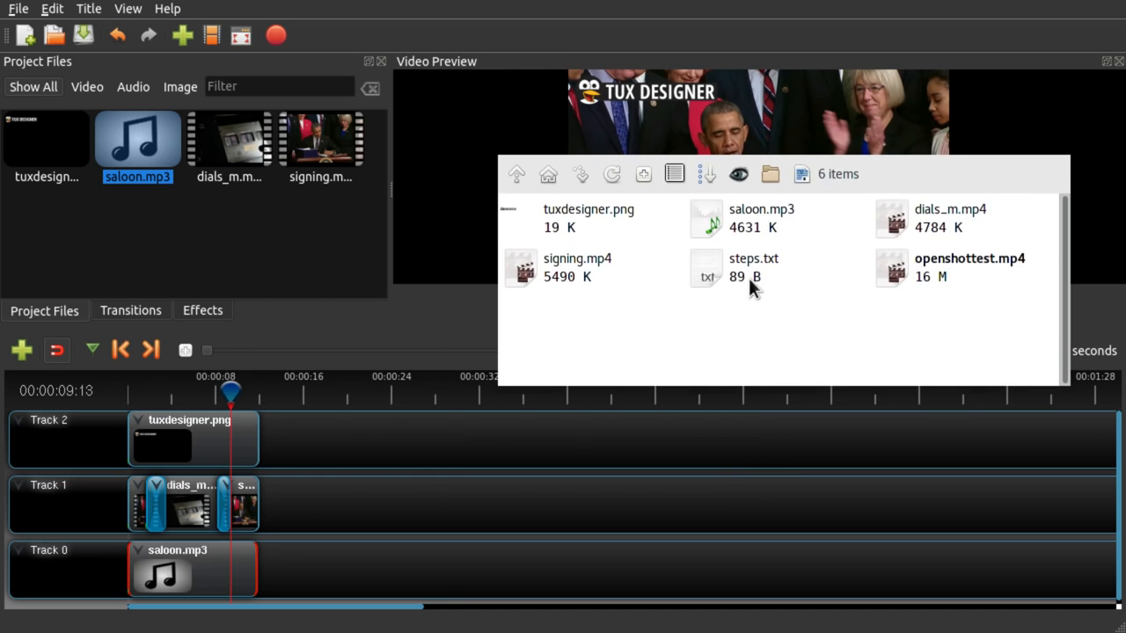
double_click(894, 273)
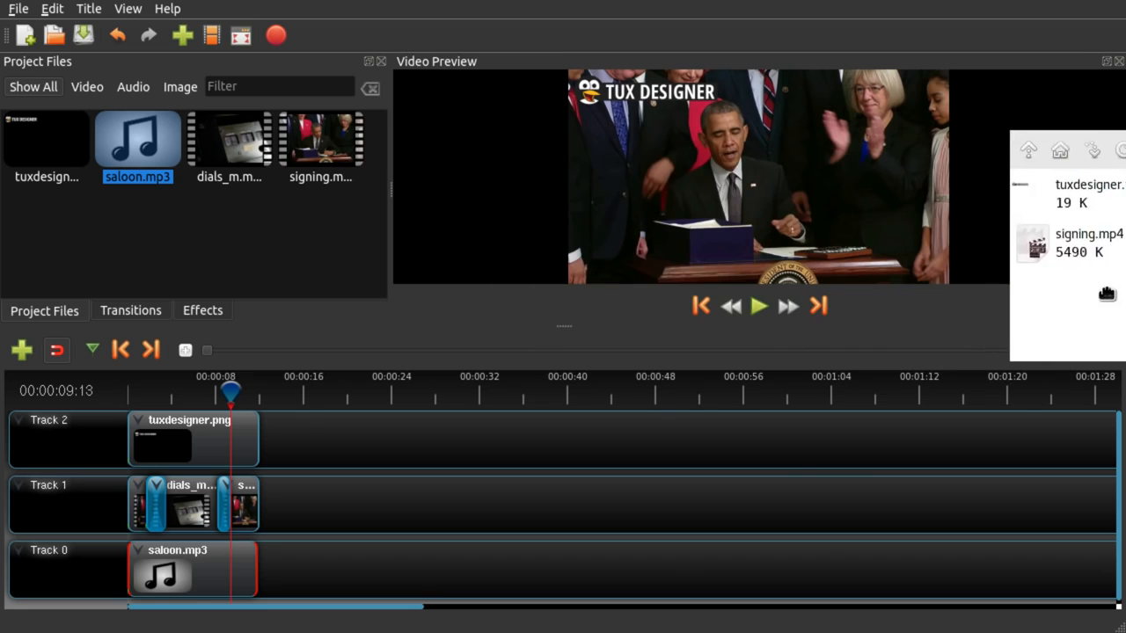
left_click(166, 403)
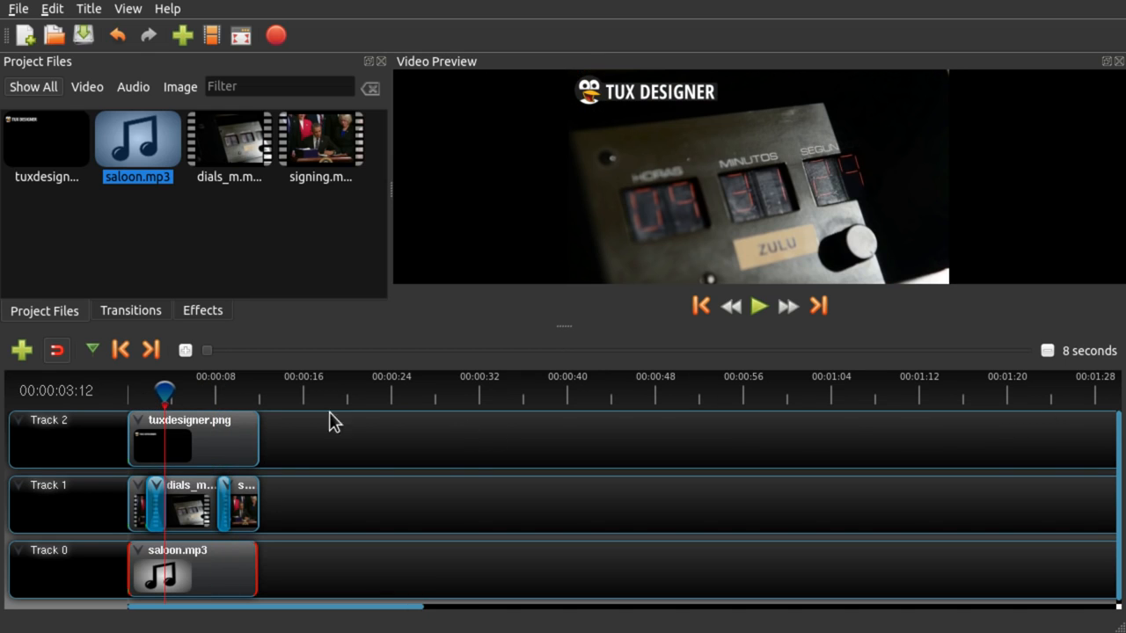
left_click(249, 397)
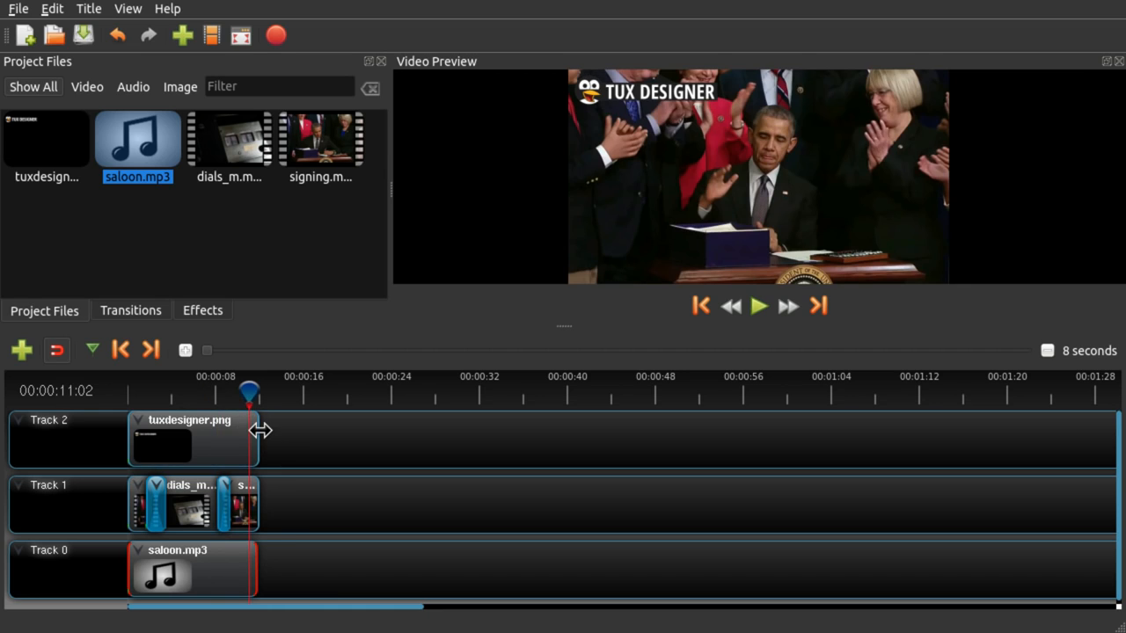
Inspect the properties of the tuxdesigner.png overlay and of the last signing clip on Track 1
left_click(225, 432)
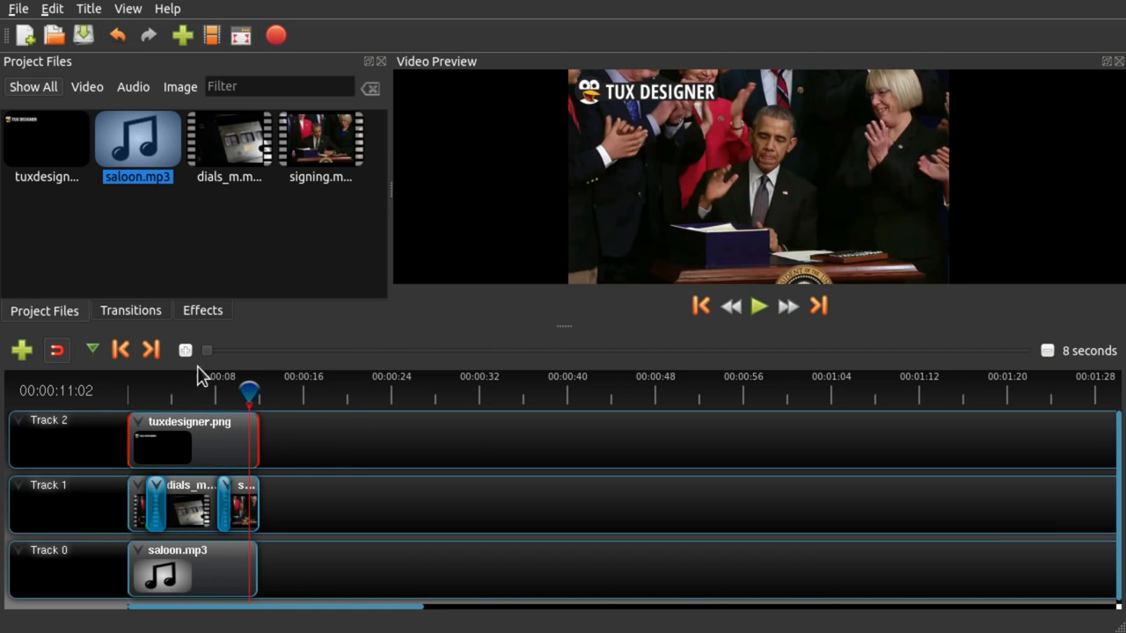
left_click_drag(551, 324, 581, 197)
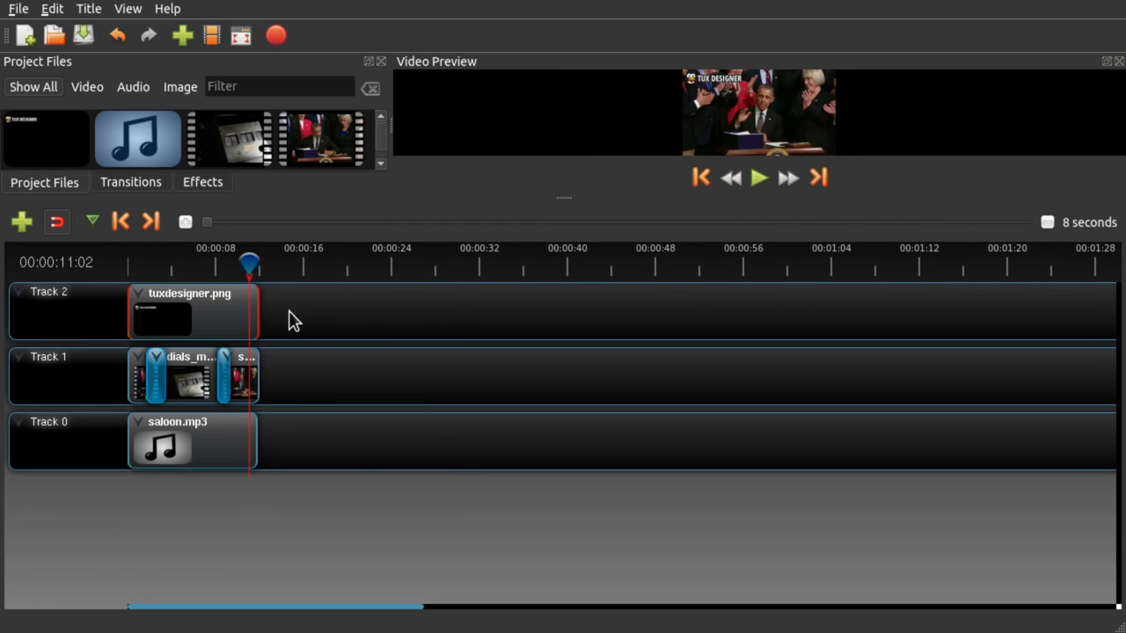
right_click(244, 297)
left_click(278, 523)
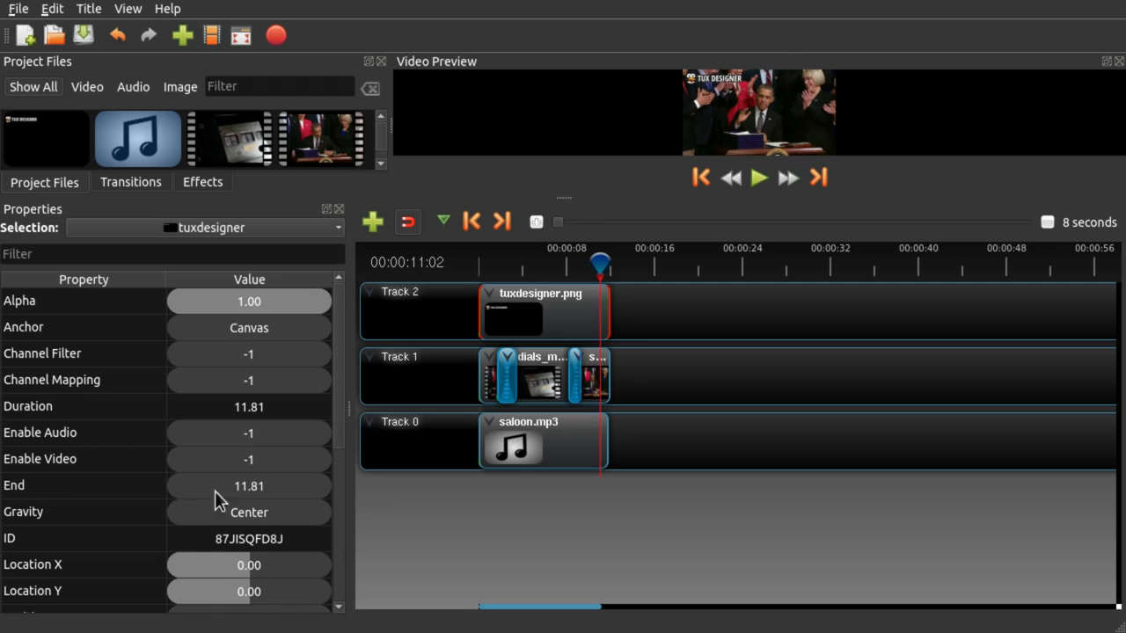
left_click(597, 371)
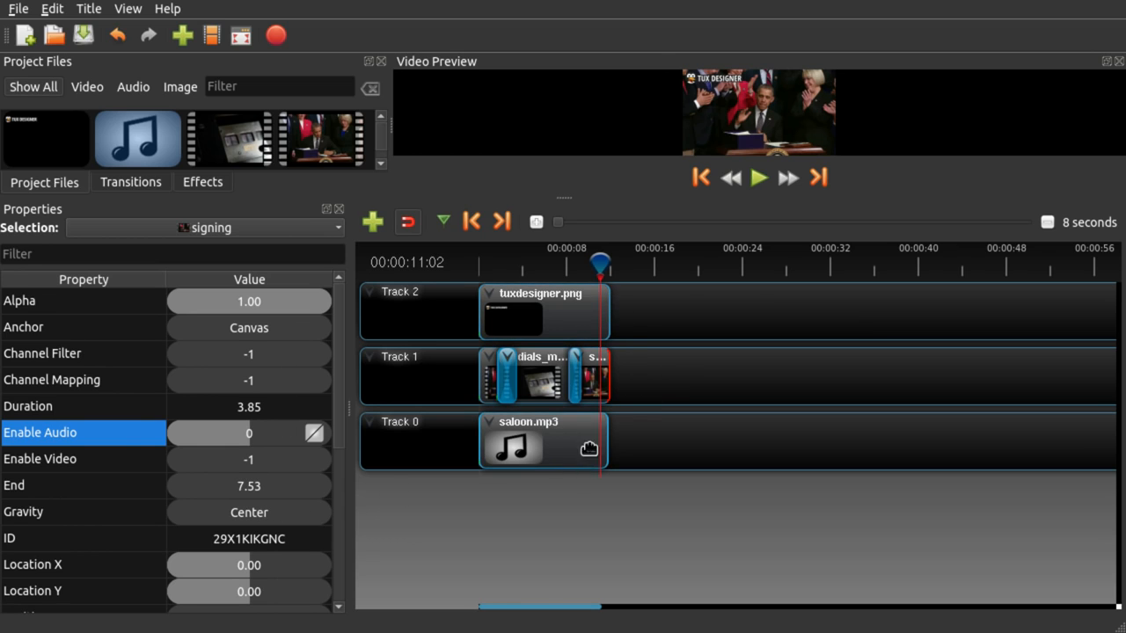
Enlarge the video preview and browse the available transitions and effects through to the end of the transitions list
left_click_drag(562, 225, 469, 287)
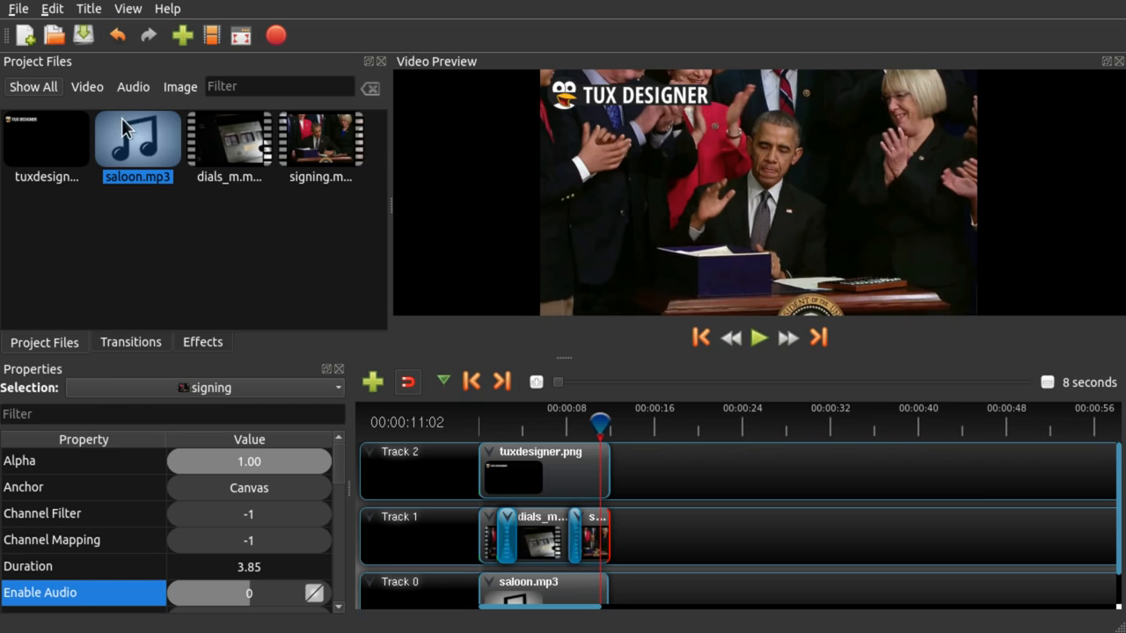
left_click(131, 342)
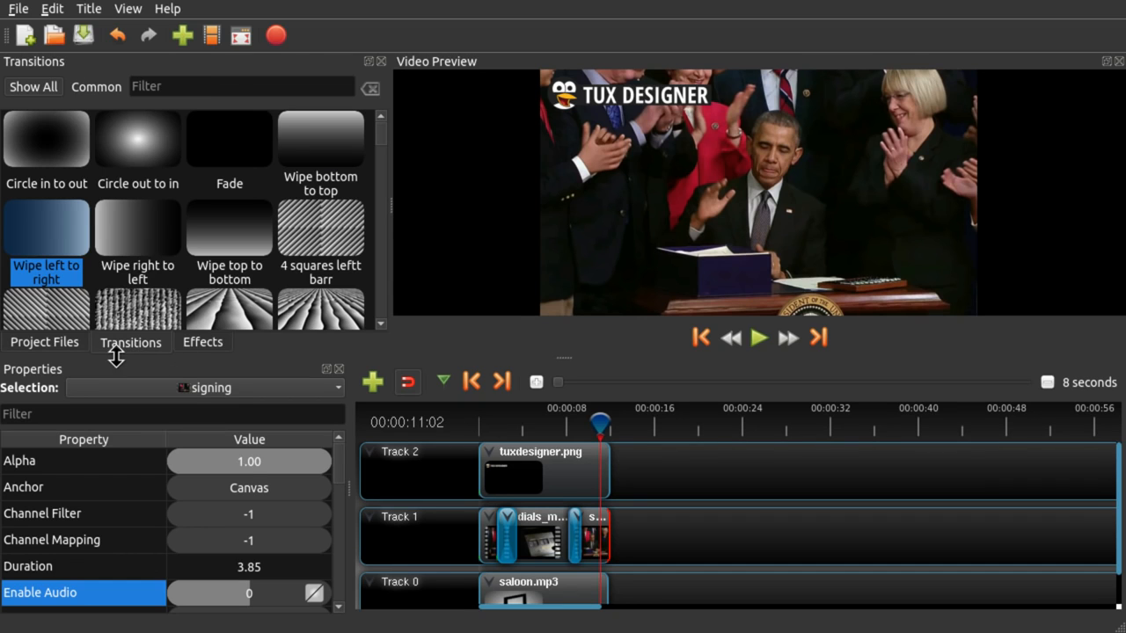
left_click(202, 345)
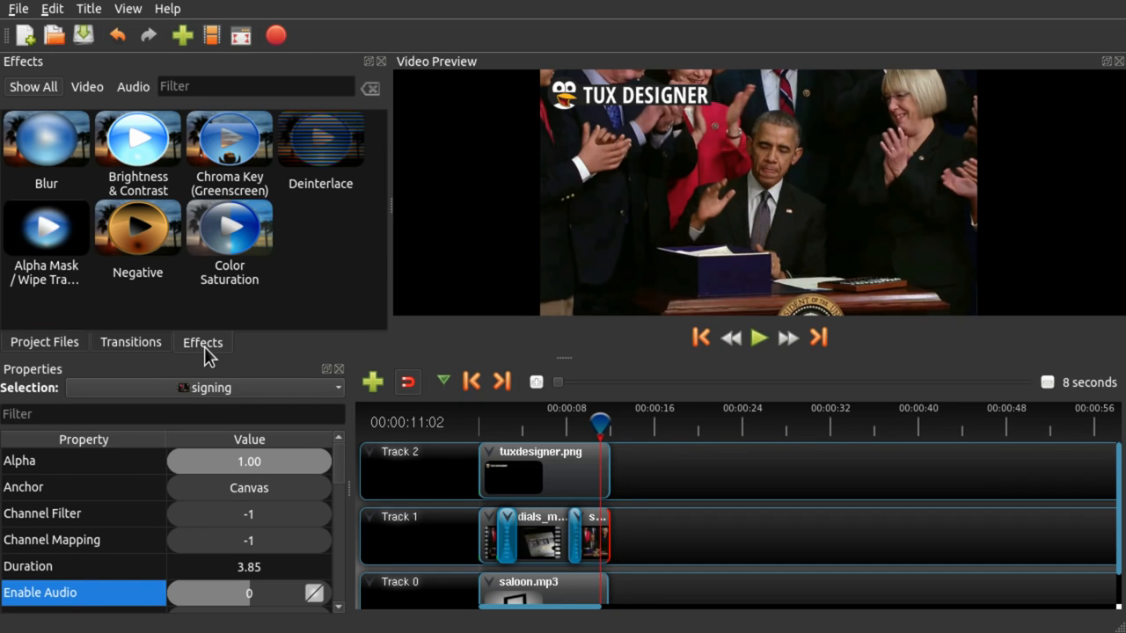
left_click(121, 344)
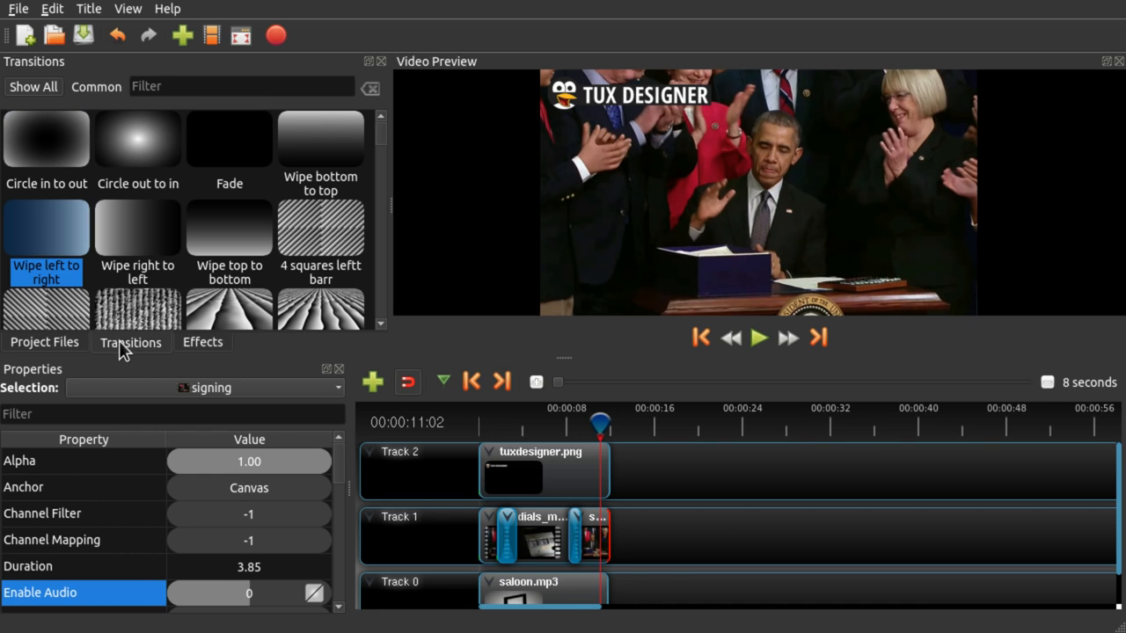
left_click_drag(379, 136, 361, 315)
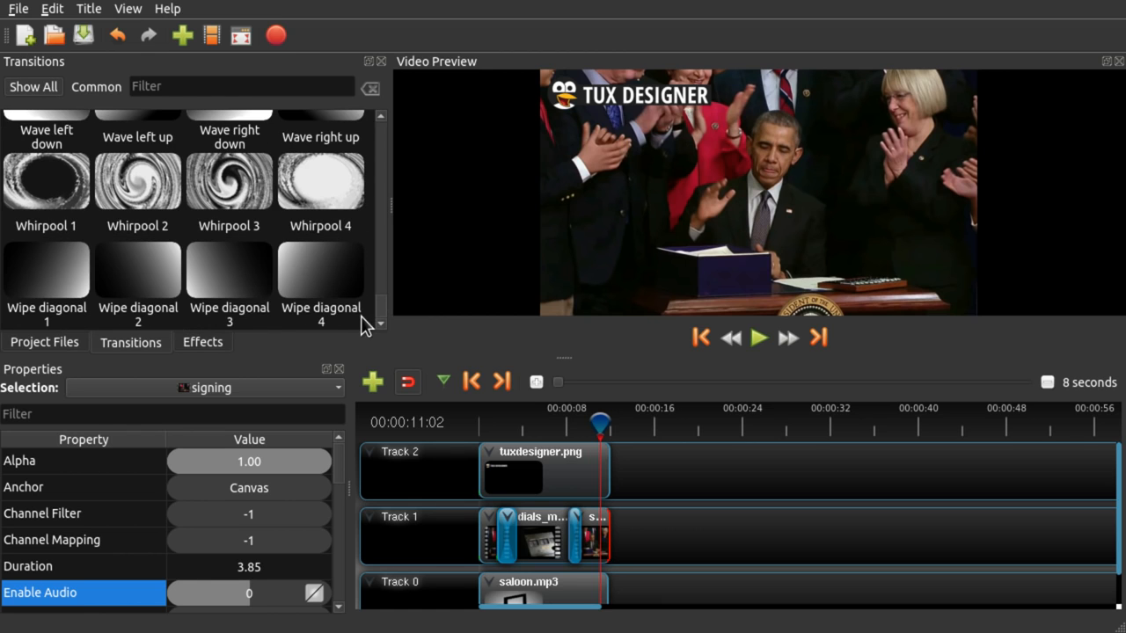
Browse the animated title templates to the end of the list, trying Zoom to Clapboard, Dissolving Text and Space Movie Intro
left_click(128, 11)
mouse_move(89, 10)
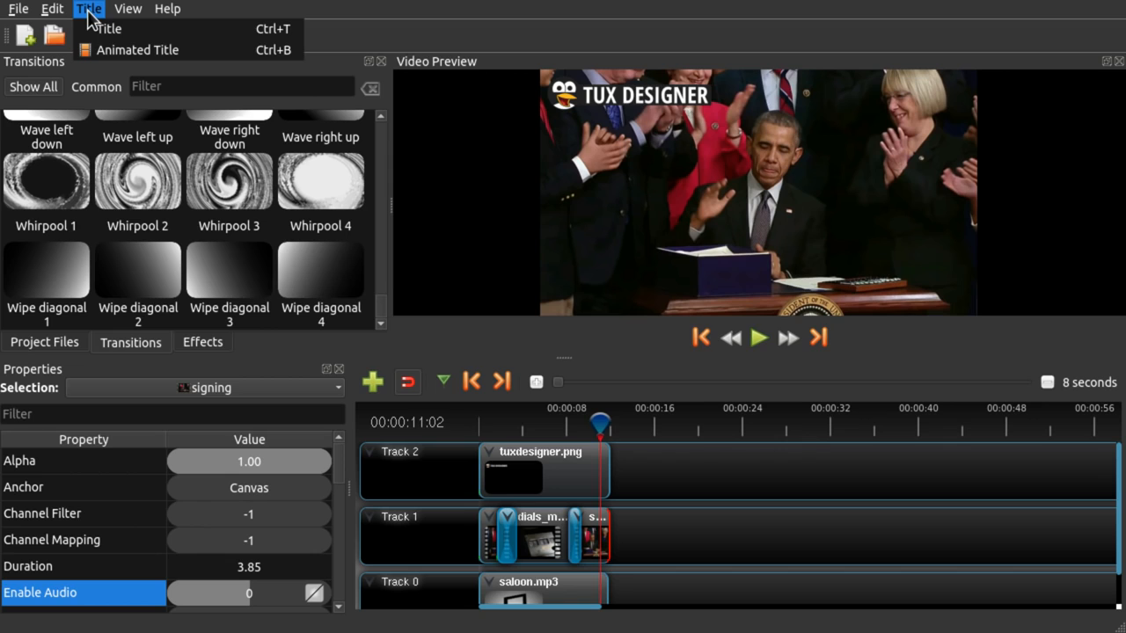
left_click(155, 50)
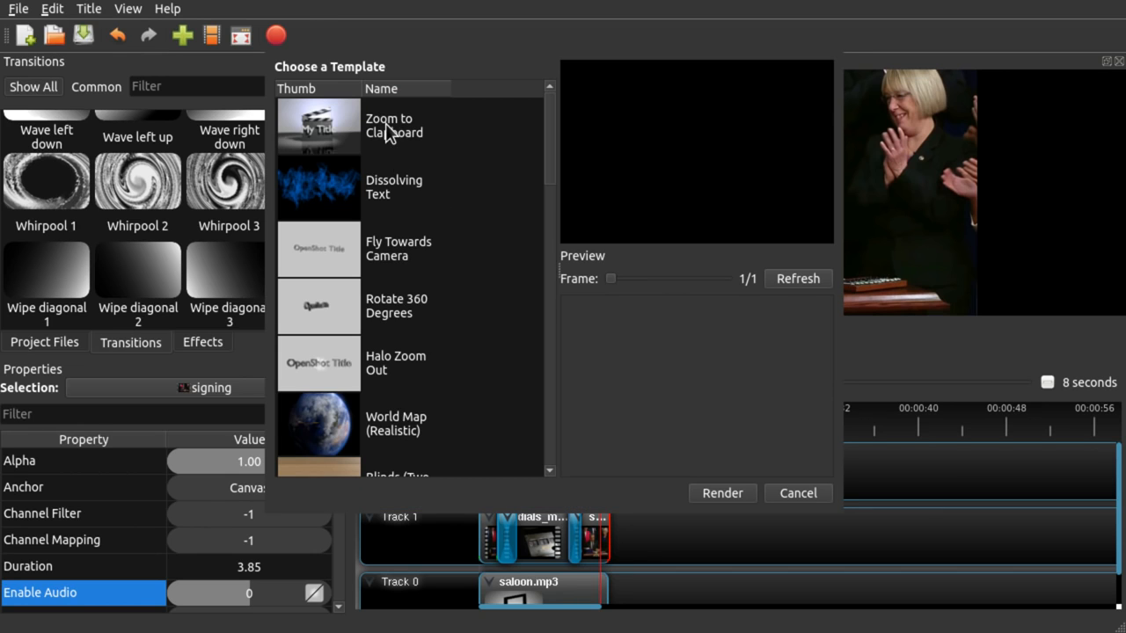
left_click(384, 130)
left_click(389, 193)
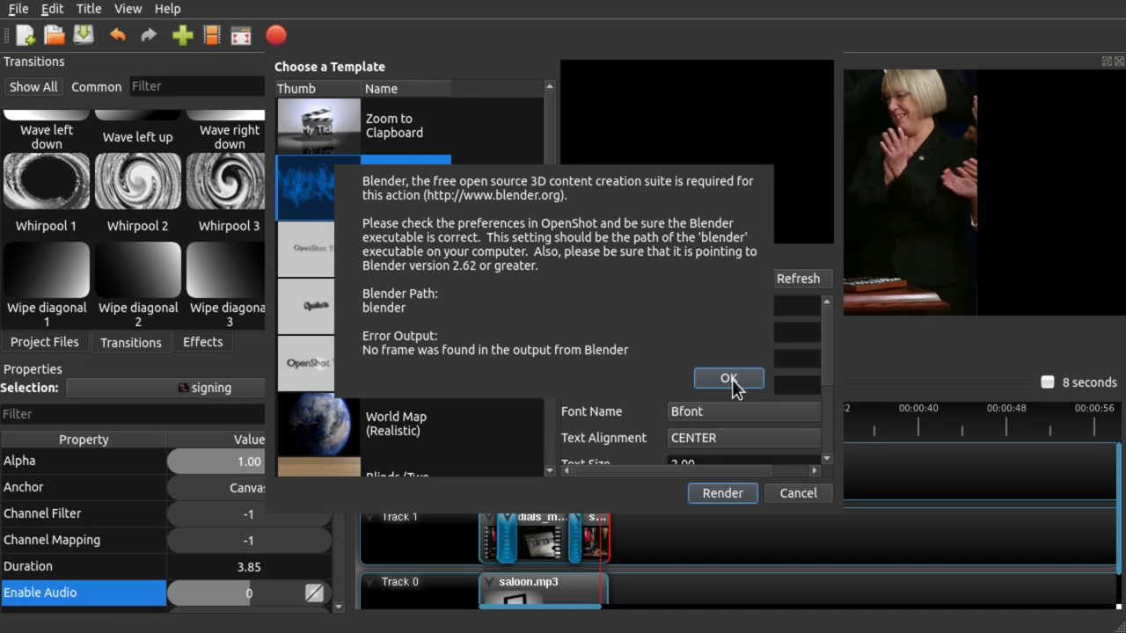
left_click_drag(492, 242, 1125, 632)
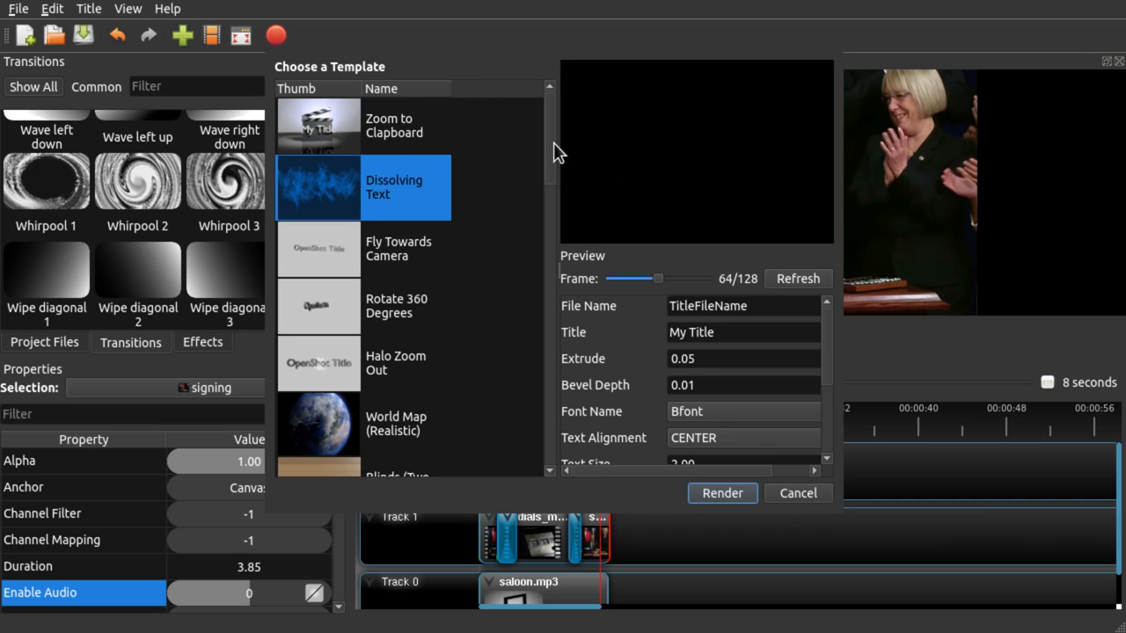
left_click_drag(1125, 632, 703, 374)
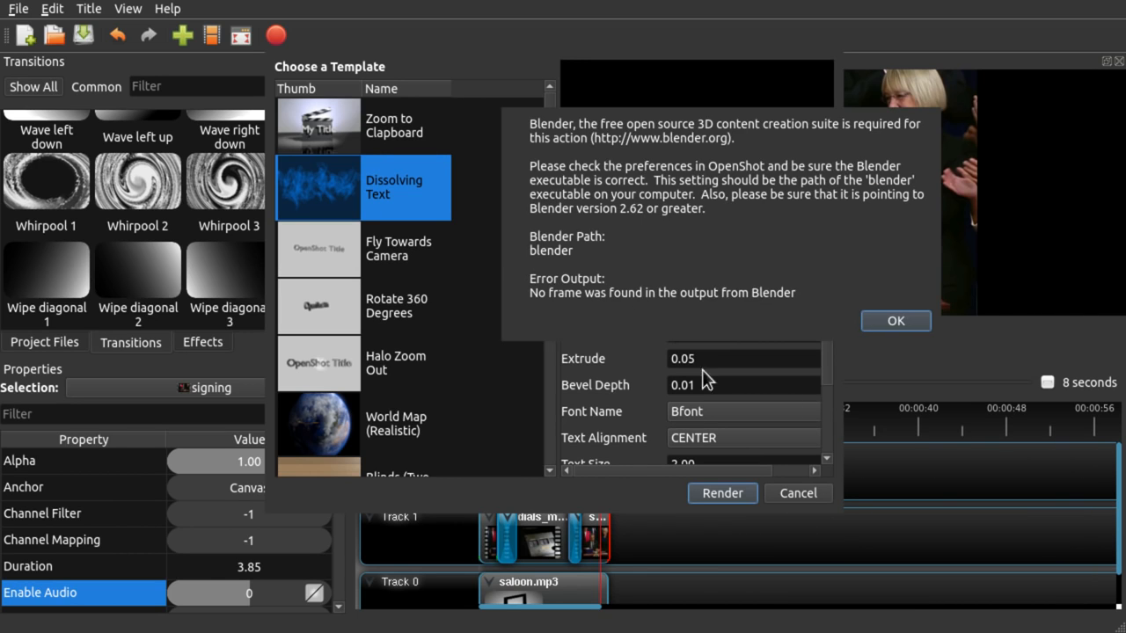
left_click(896, 322)
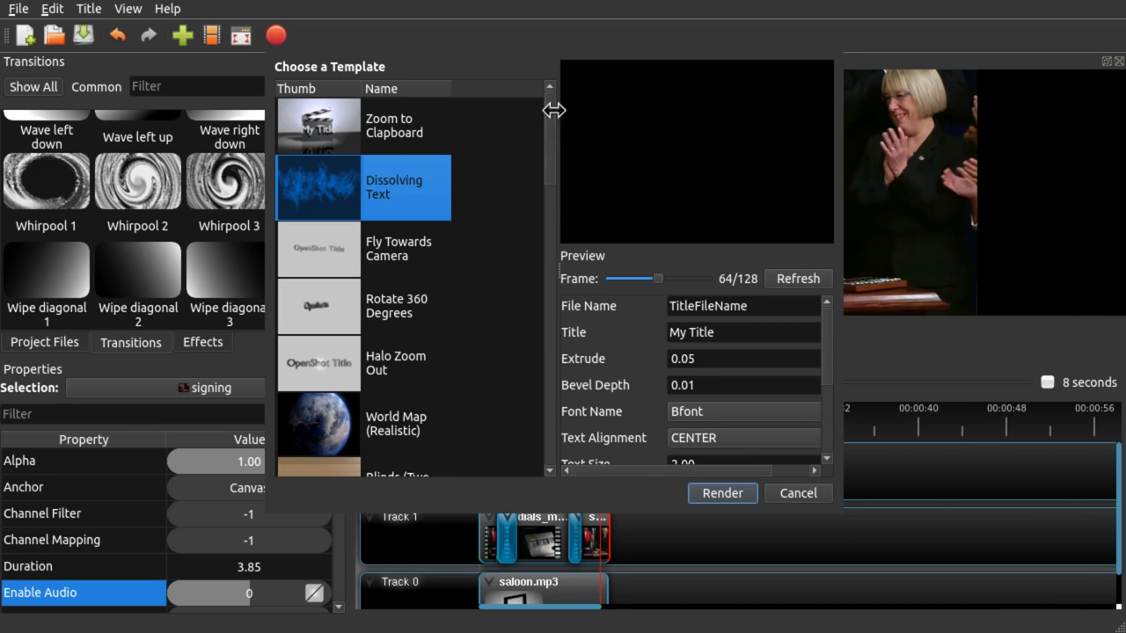
left_click_drag(547, 133, 547, 427)
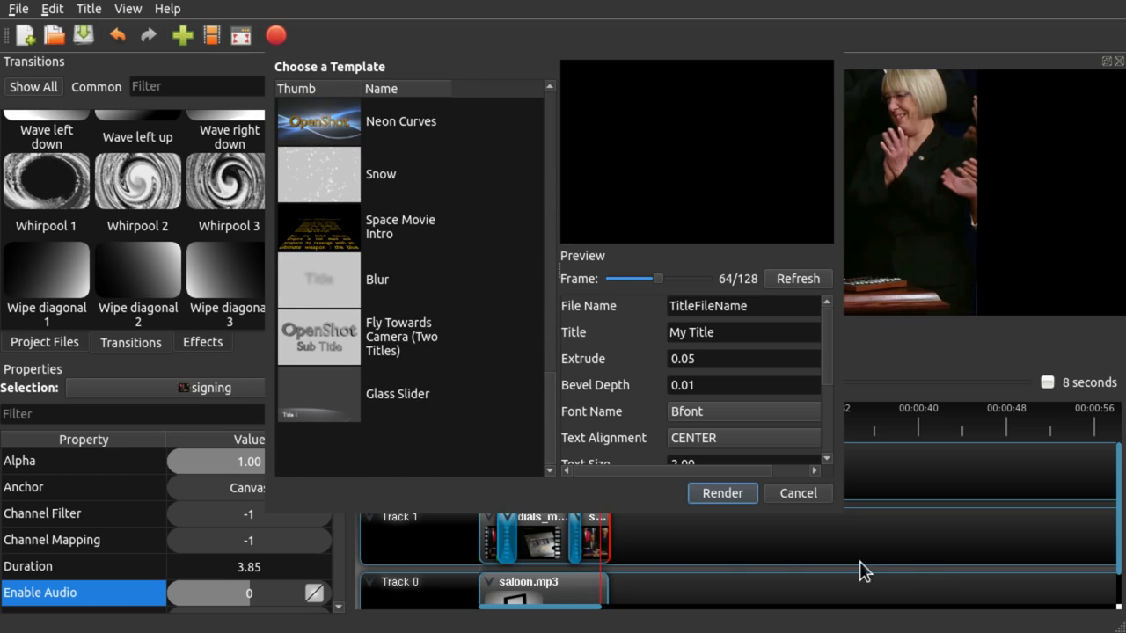
left_click(417, 228)
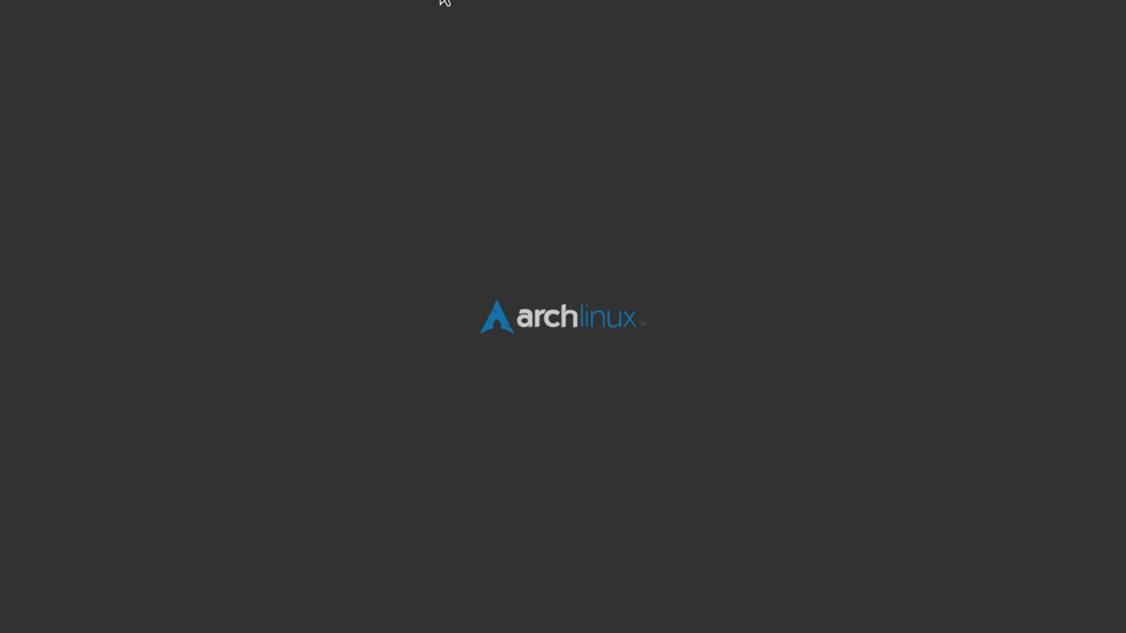
Switch to the empty OpenShot project and scrub the playhead along the timeline, returning it to the start
key("super+1")
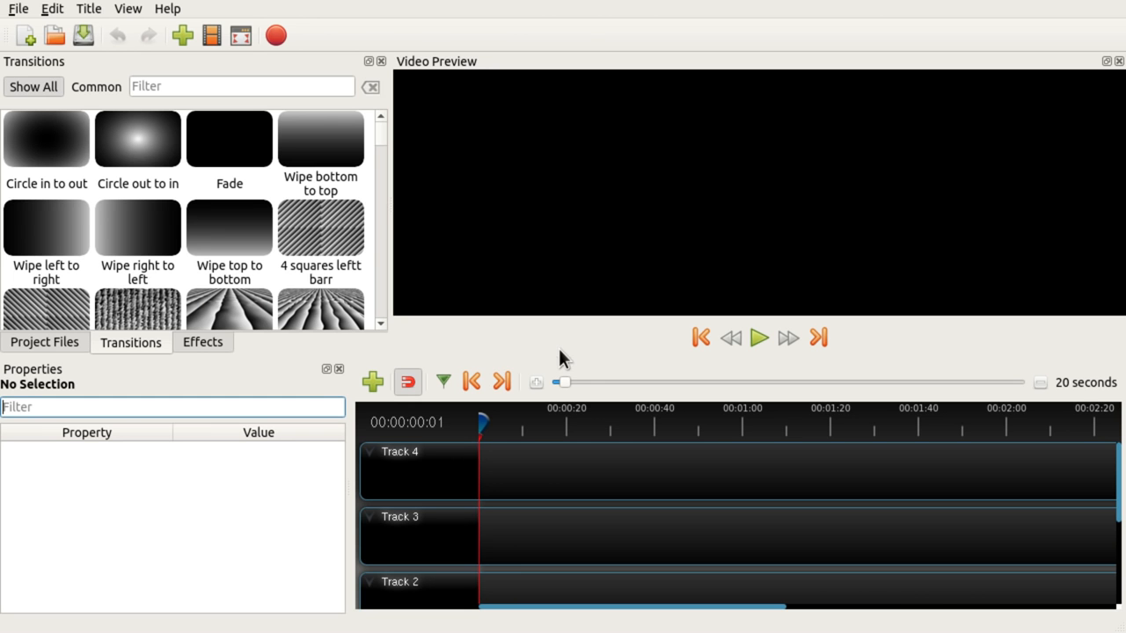
left_click_drag(549, 436, 707, 427)
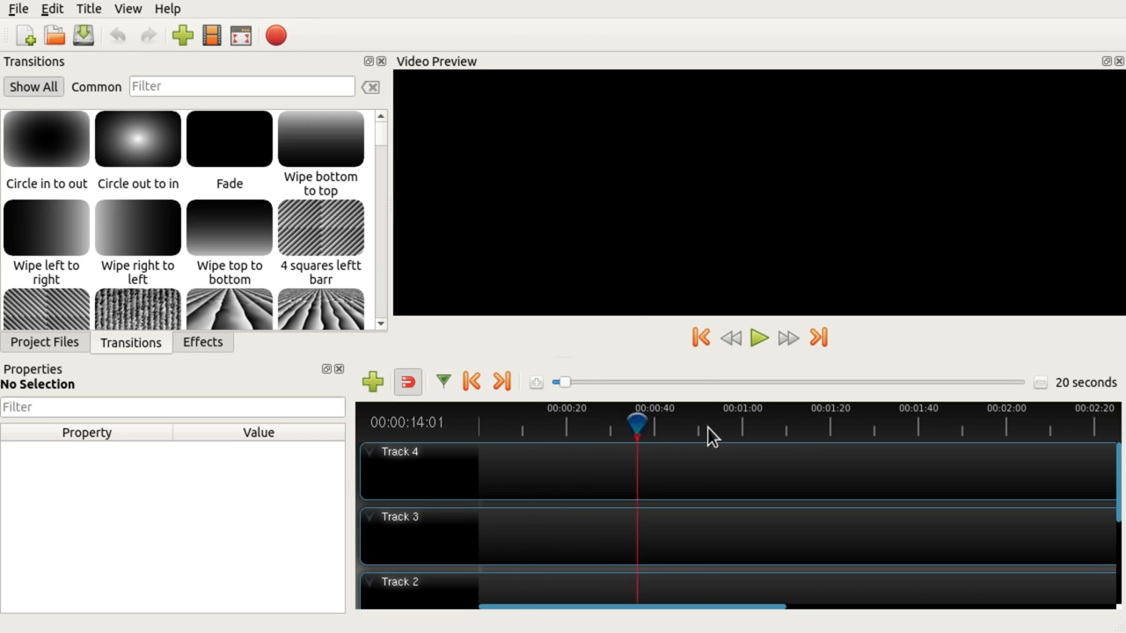
left_click(477, 431)
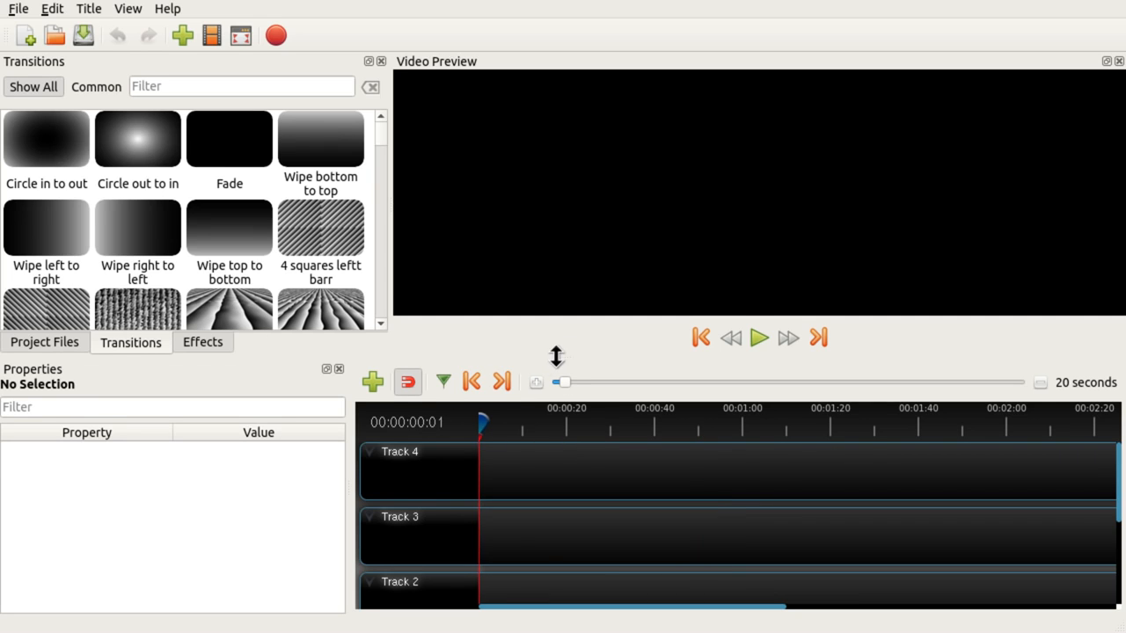
Hide the Properties panel to widen the timeline, and adjust the divider so the preview is slightly shorter than before
left_click_drag(558, 357, 569, 278)
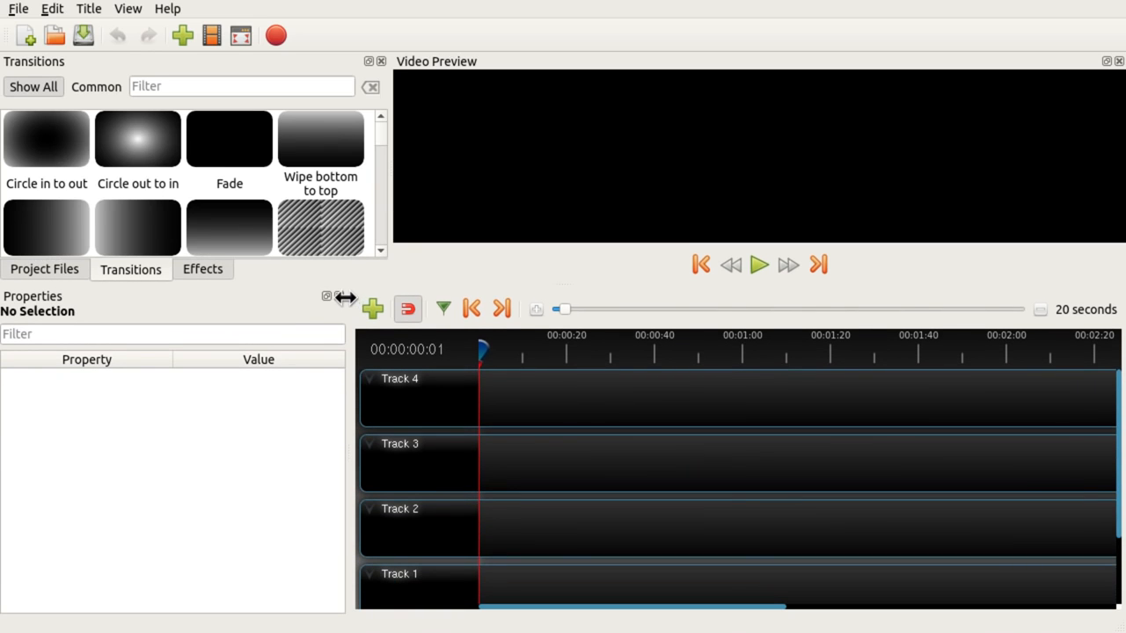
left_click(338, 296)
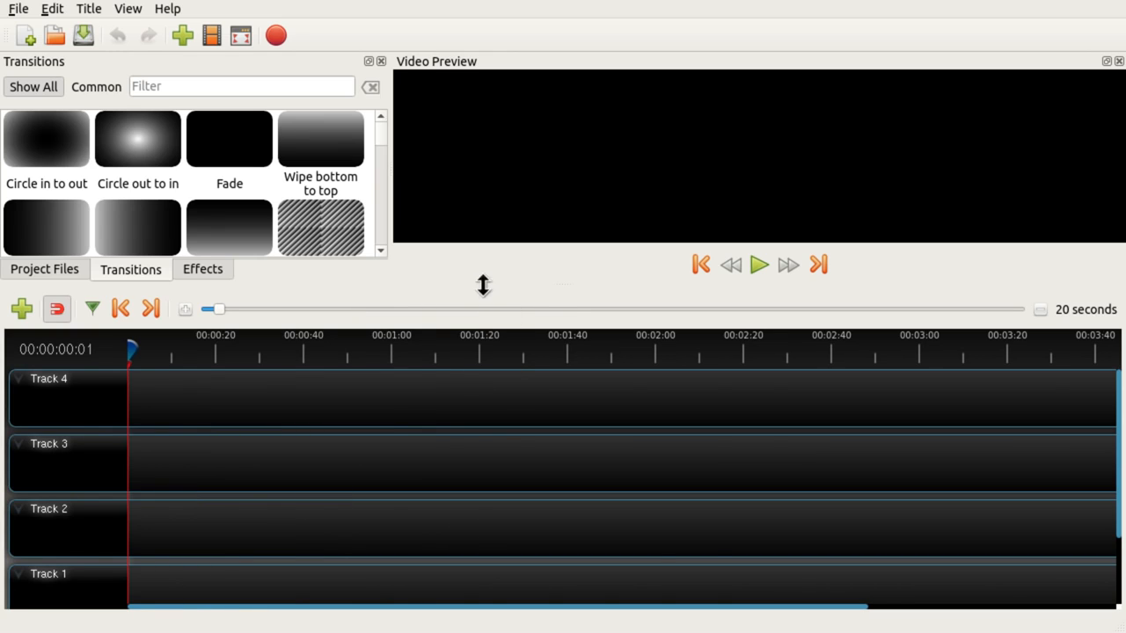
left_click_drag(485, 287, 482, 324)
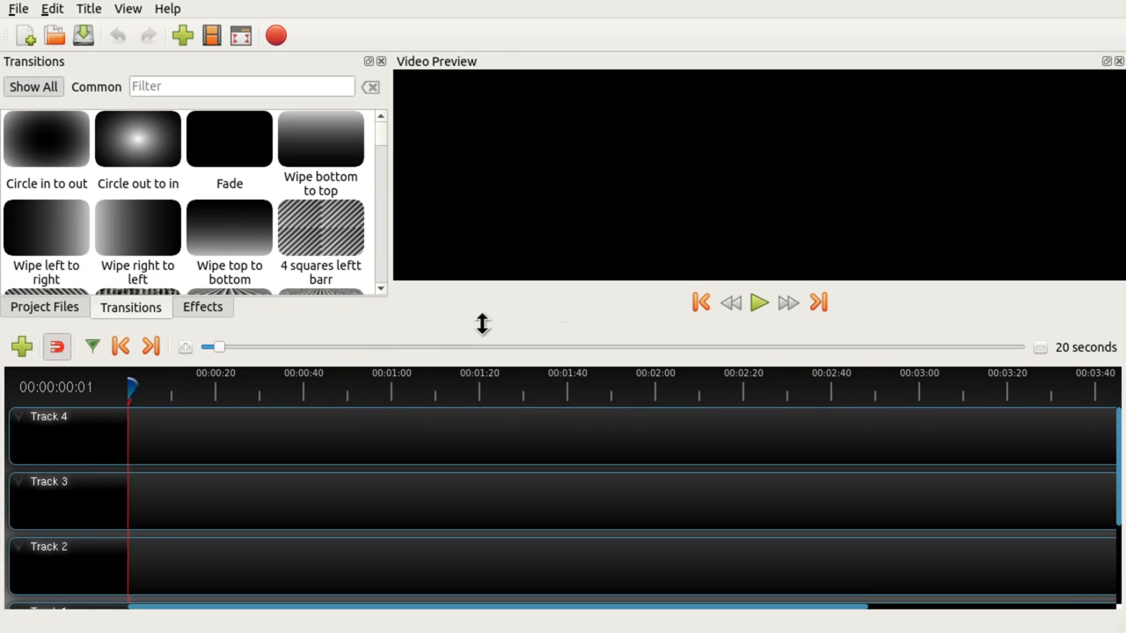